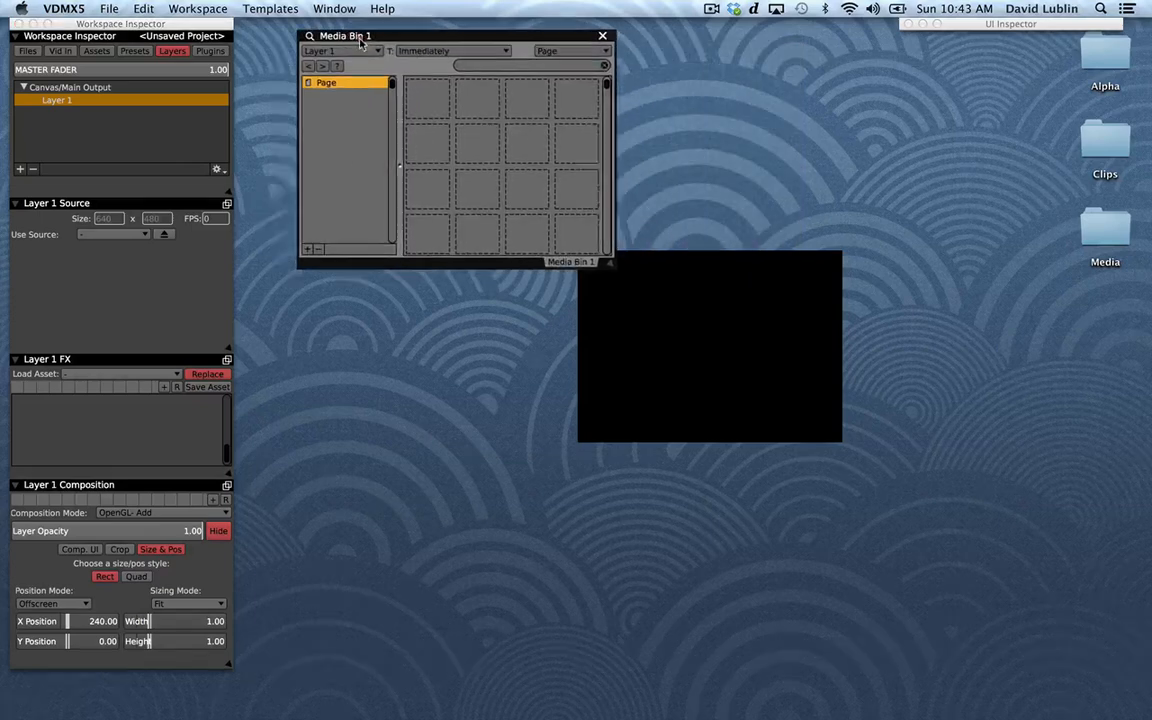
# Import Tao_Robes_End_Hap.mov and Tao_Robes_End_Mask_Hap.mov from the desktop Media folder into Media Bin 1, then close the folder
pyautogui.doubleClick(1106, 232)
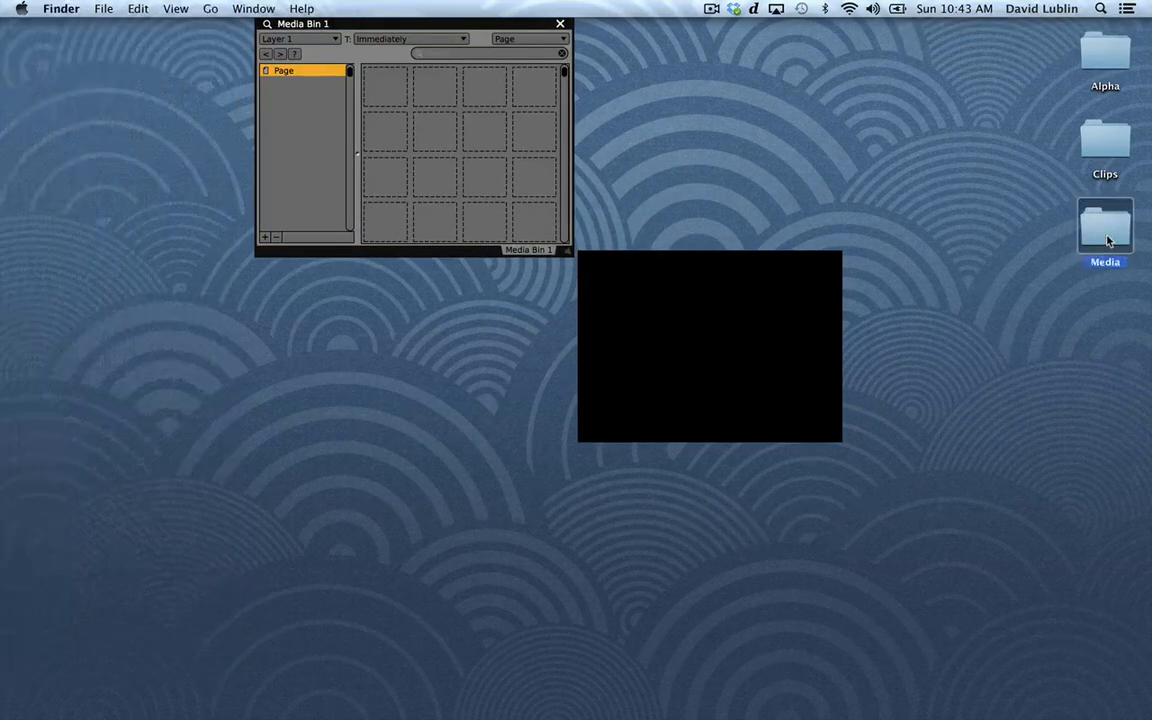
pyautogui.moveTo(597, 187); pyautogui.dragTo(574, 178)
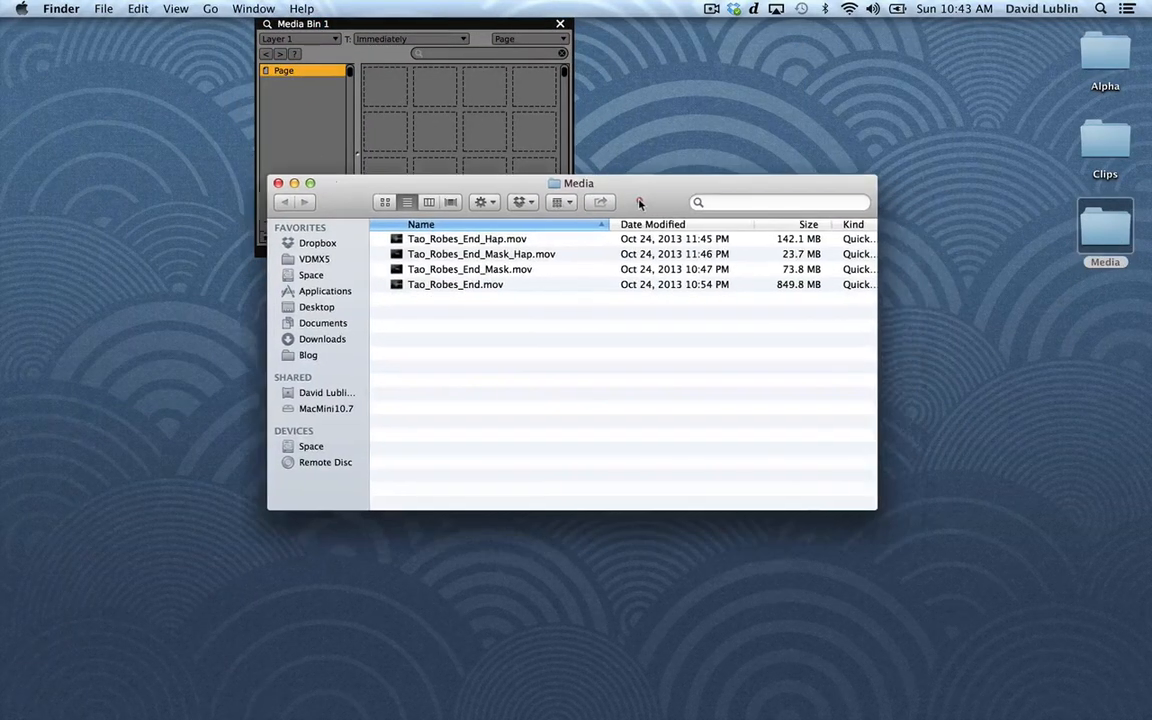
pyautogui.click(493, 256)
pyautogui.hotkey('shift', 'Up')
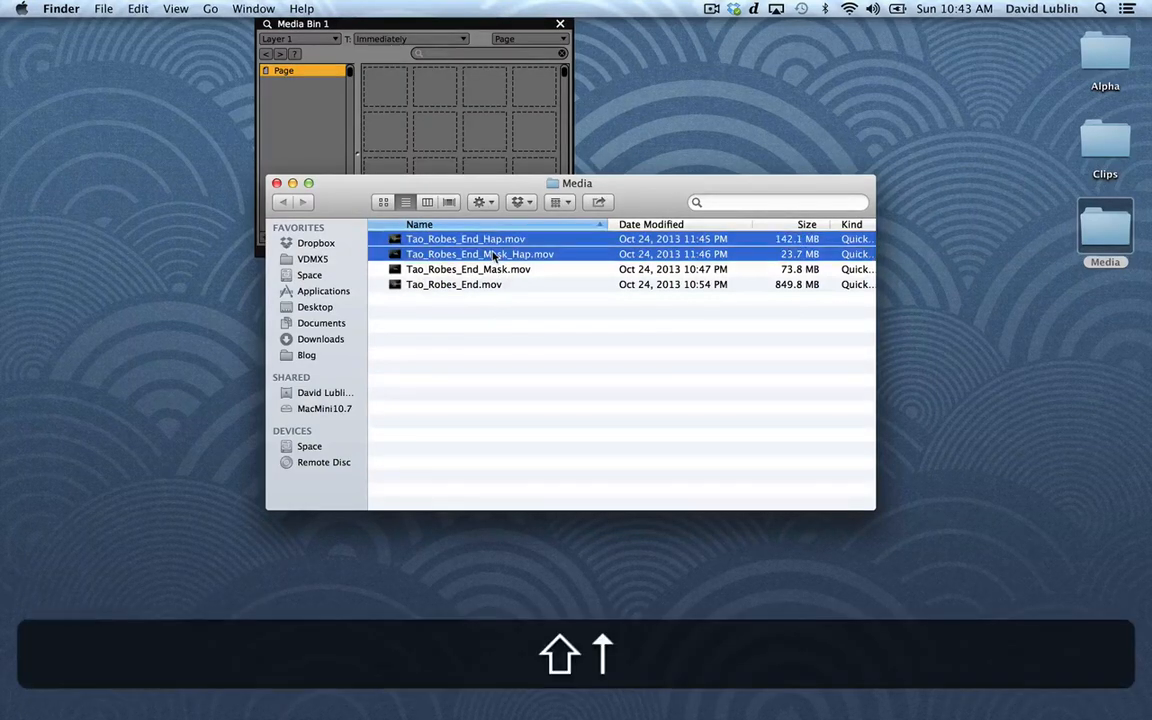
pyautogui.moveTo(468, 254); pyautogui.dragTo(375, 84)
pyautogui.click(277, 183)
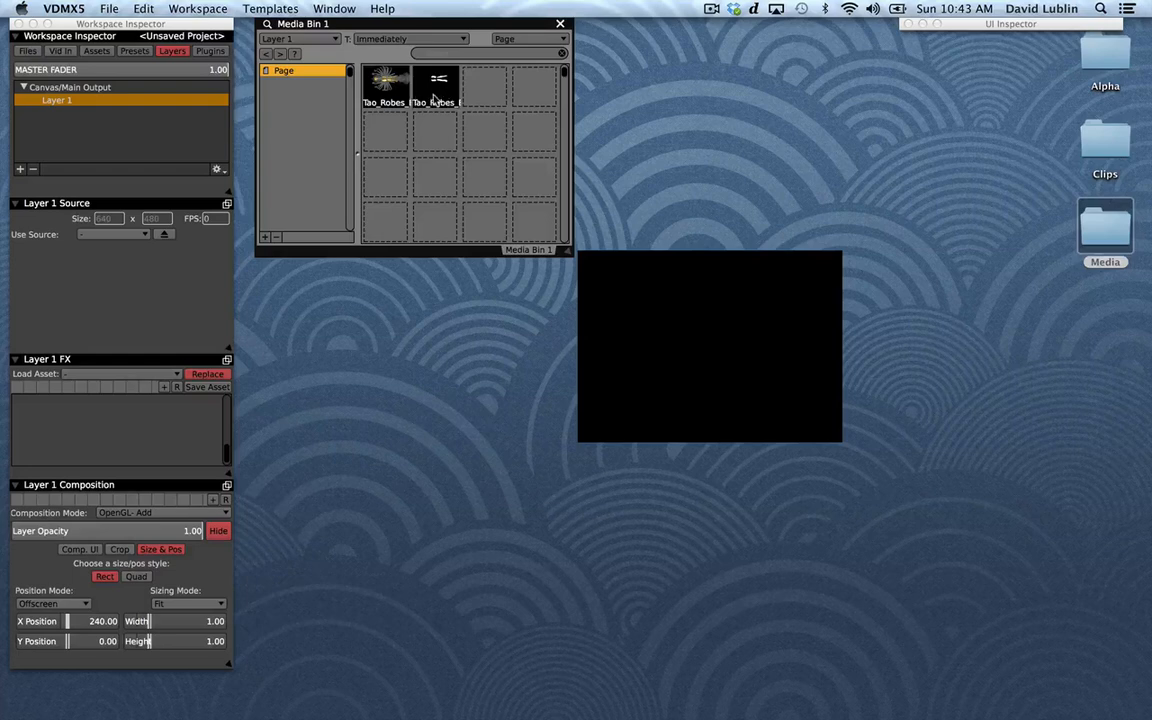
# Play Tao_Robes_End_Hap.mov on Layer 1 and enlarge the output window, placing it below the media bin
pyautogui.click(398, 97)
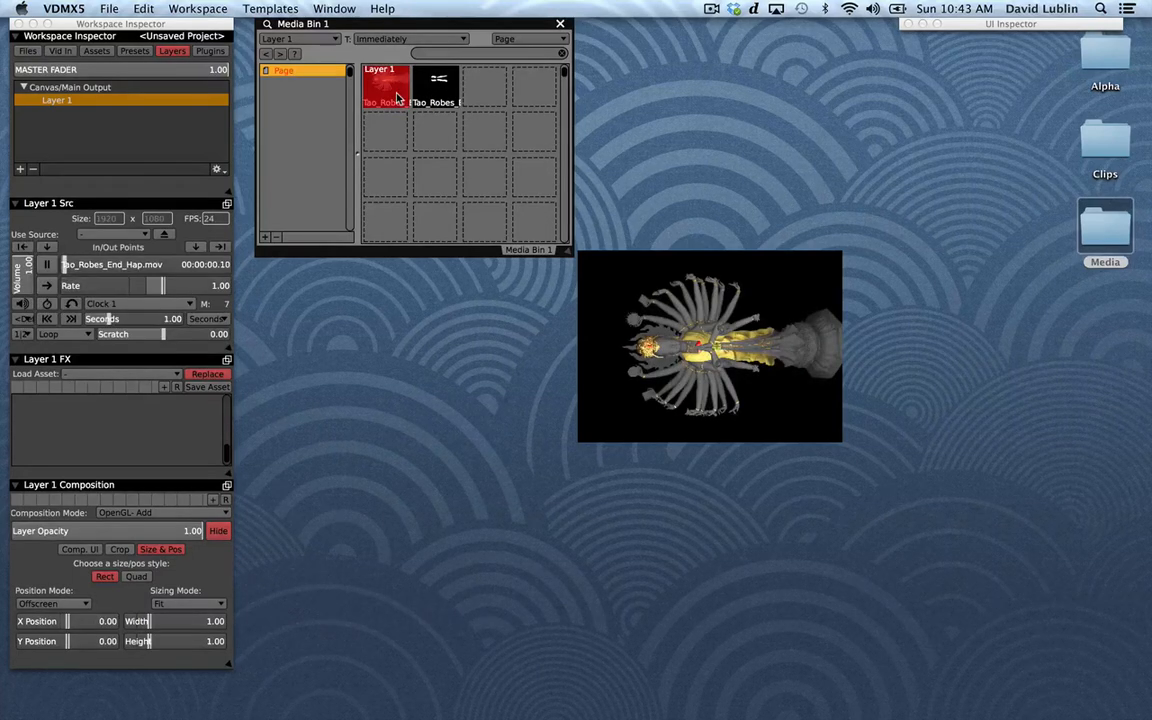
pyautogui.moveTo(592, 288); pyautogui.dragTo(369, 318)
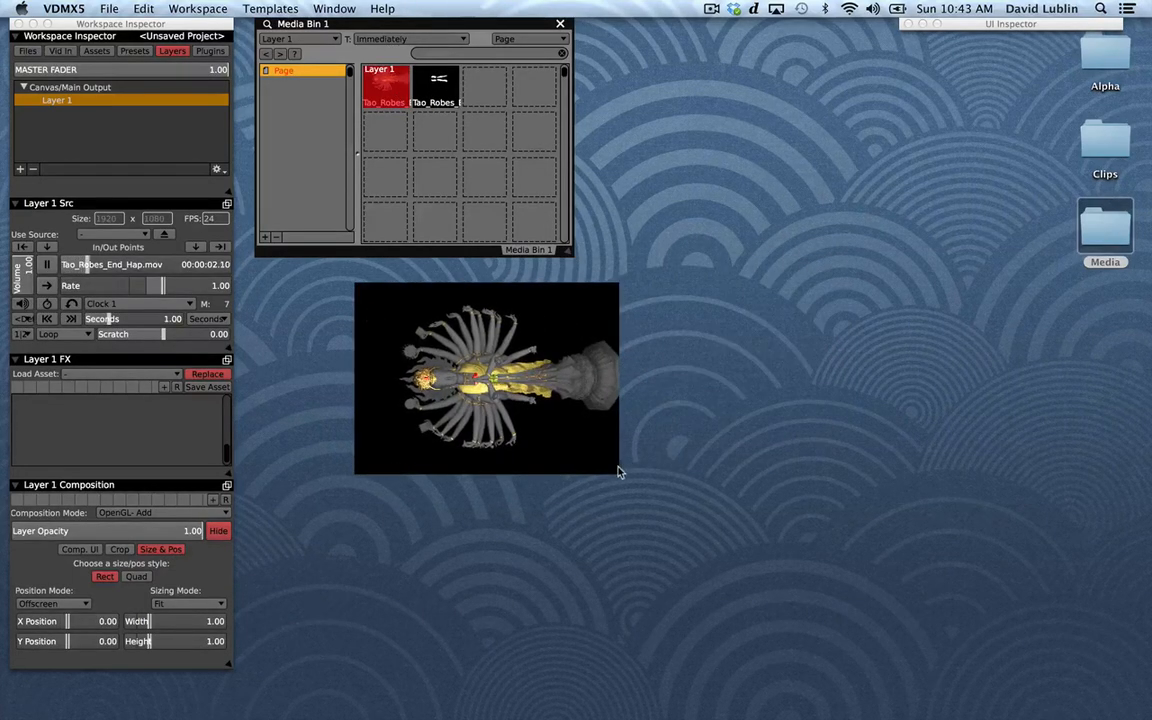
pyautogui.moveTo(619, 473); pyautogui.dragTo(1031, 631)
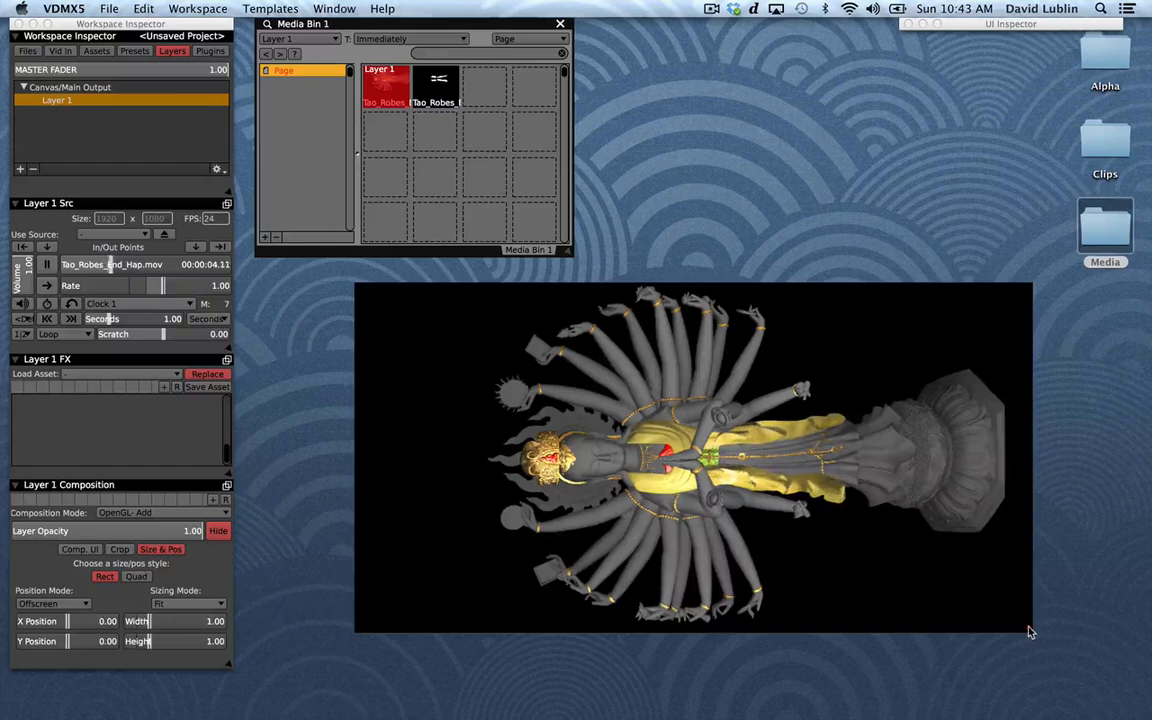
pyautogui.moveTo(962, 573); pyautogui.dragTo(871, 574)
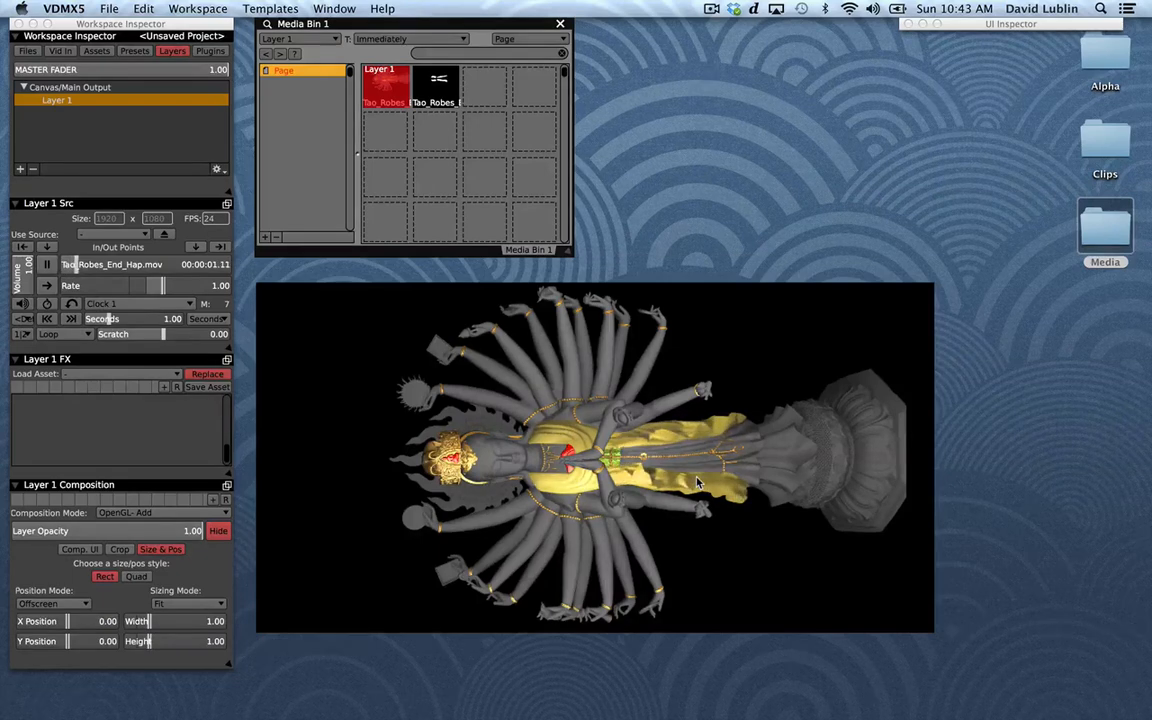
# Check the mask clip by playing it on Layer 1, and switch back to the Tao_Robes_End_Hap.mov clip
pyautogui.click(440, 93)
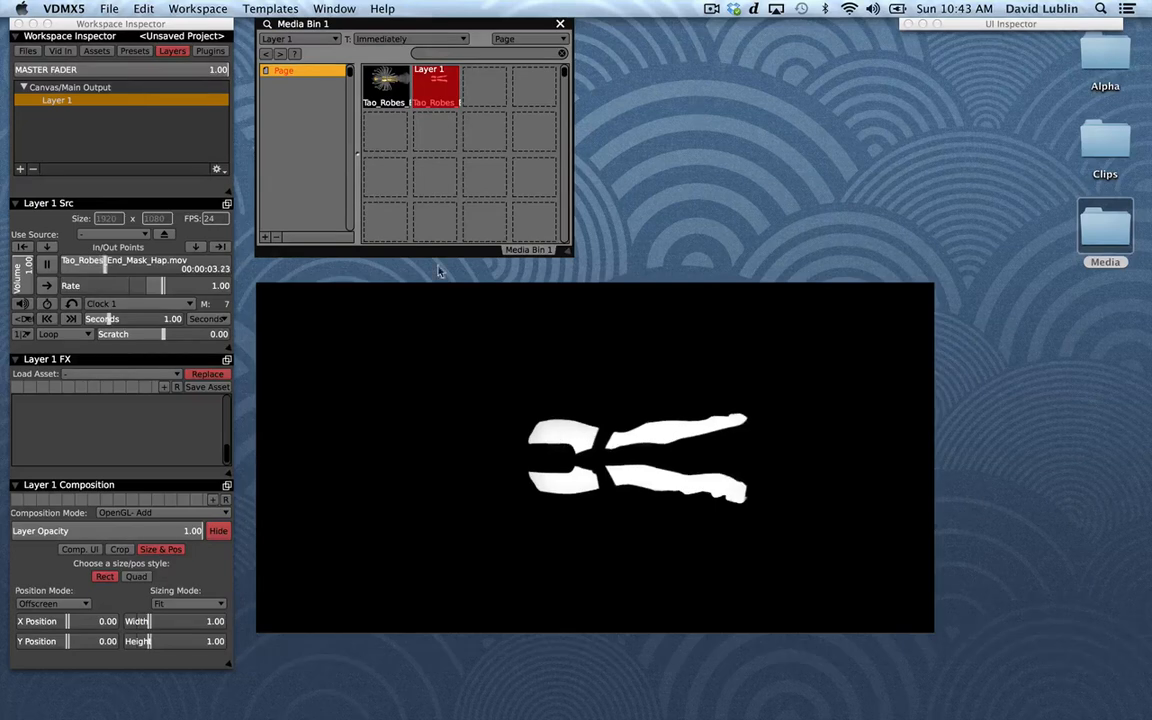
pyautogui.click(385, 100)
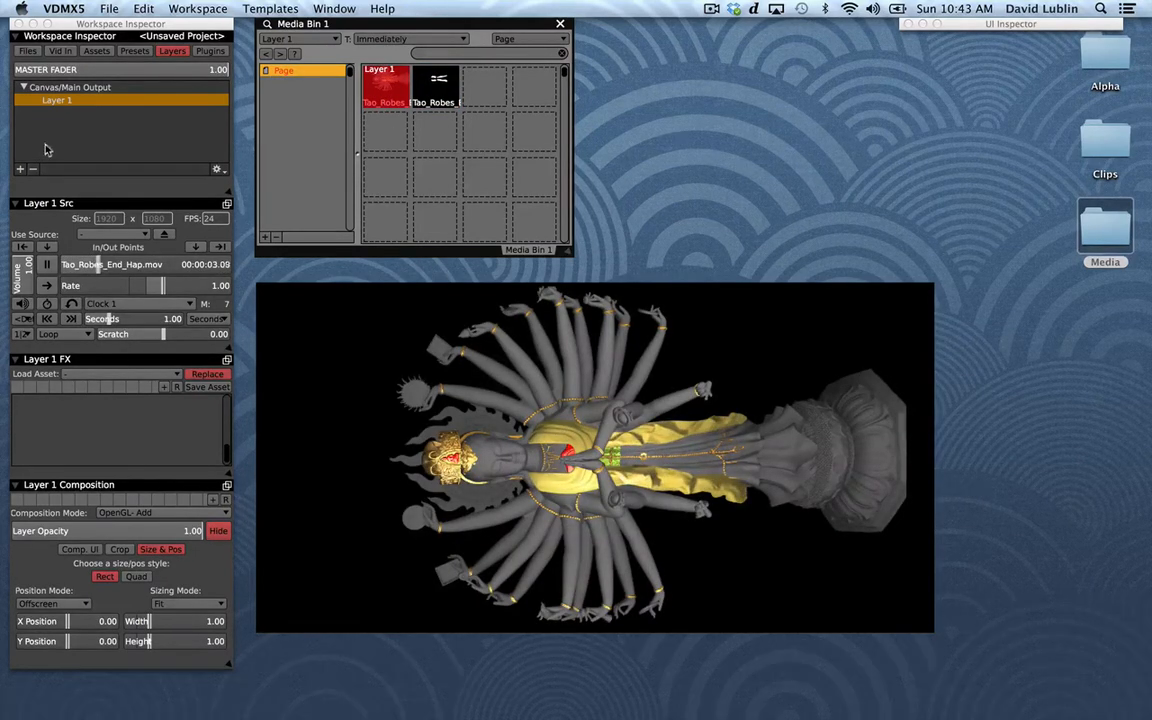
# Add a second layer named Mask to the main output and hide it
pyautogui.click(20, 169)
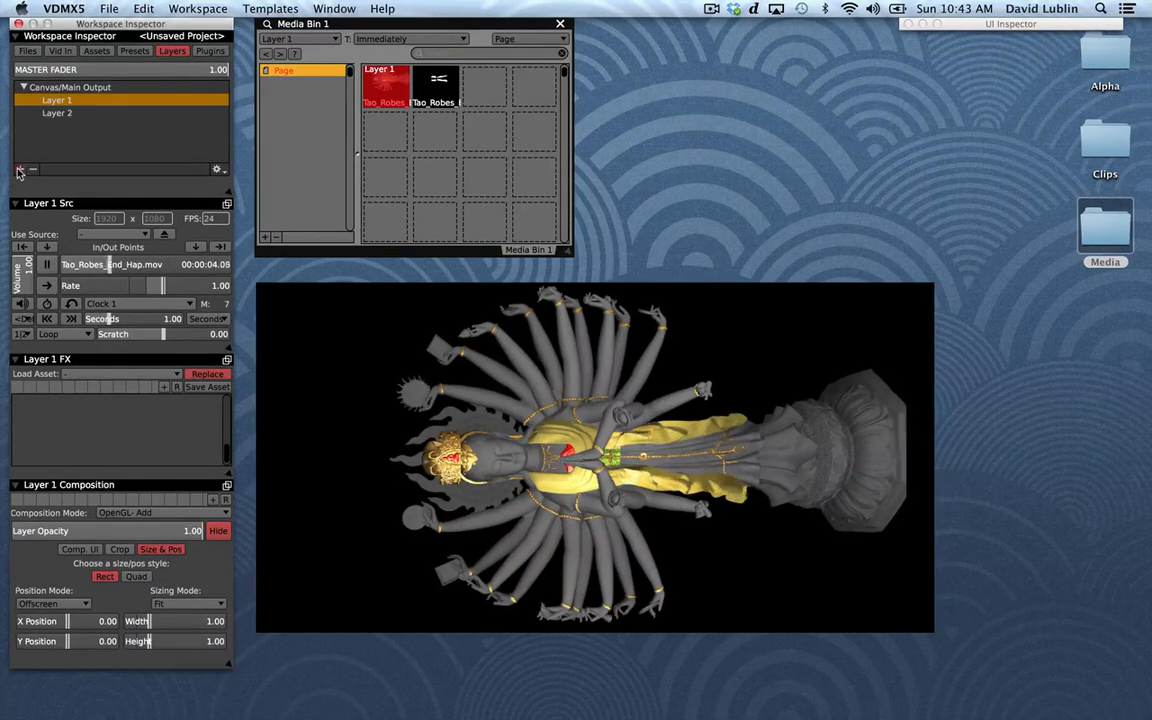
pyautogui.doubleClick(57, 113)
pyautogui.write('Mask')
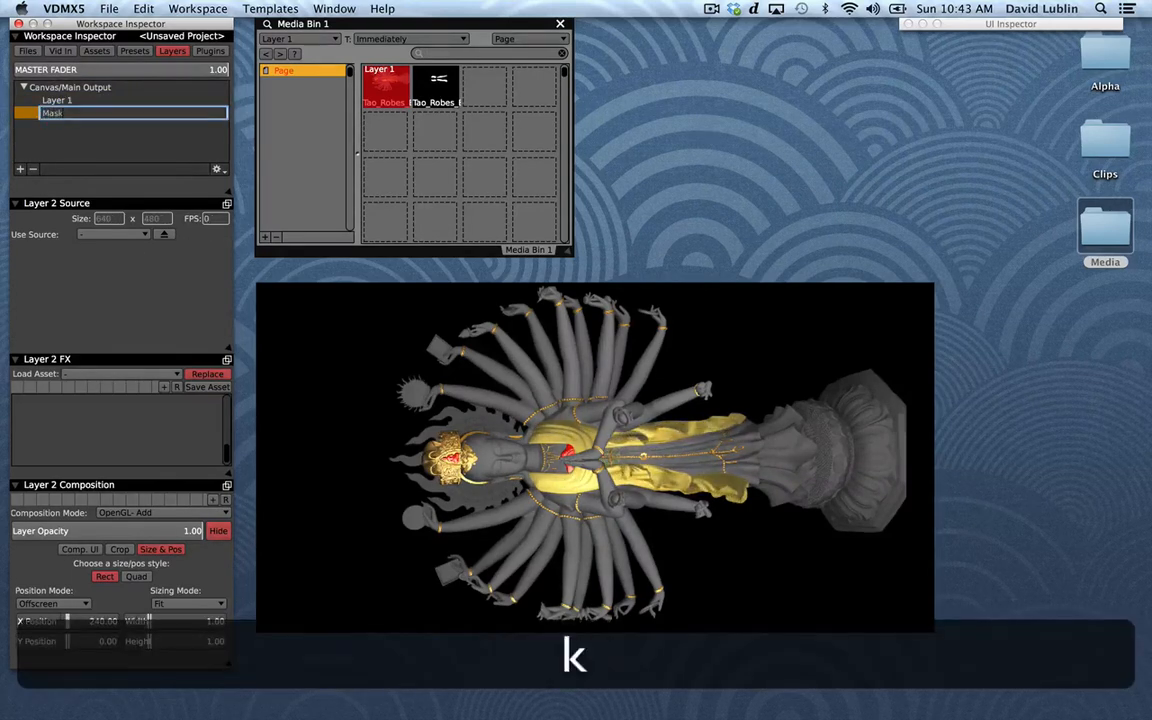
pyautogui.press('Return')
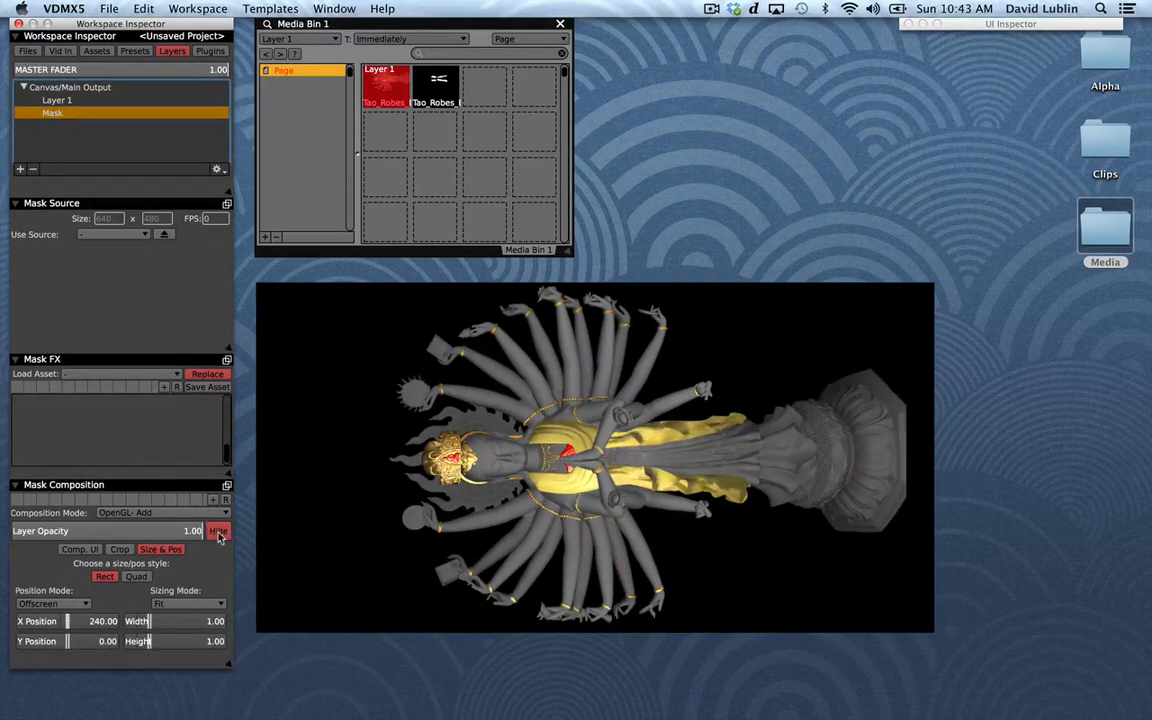
pyautogui.click(219, 532)
pyautogui.click(156, 146)
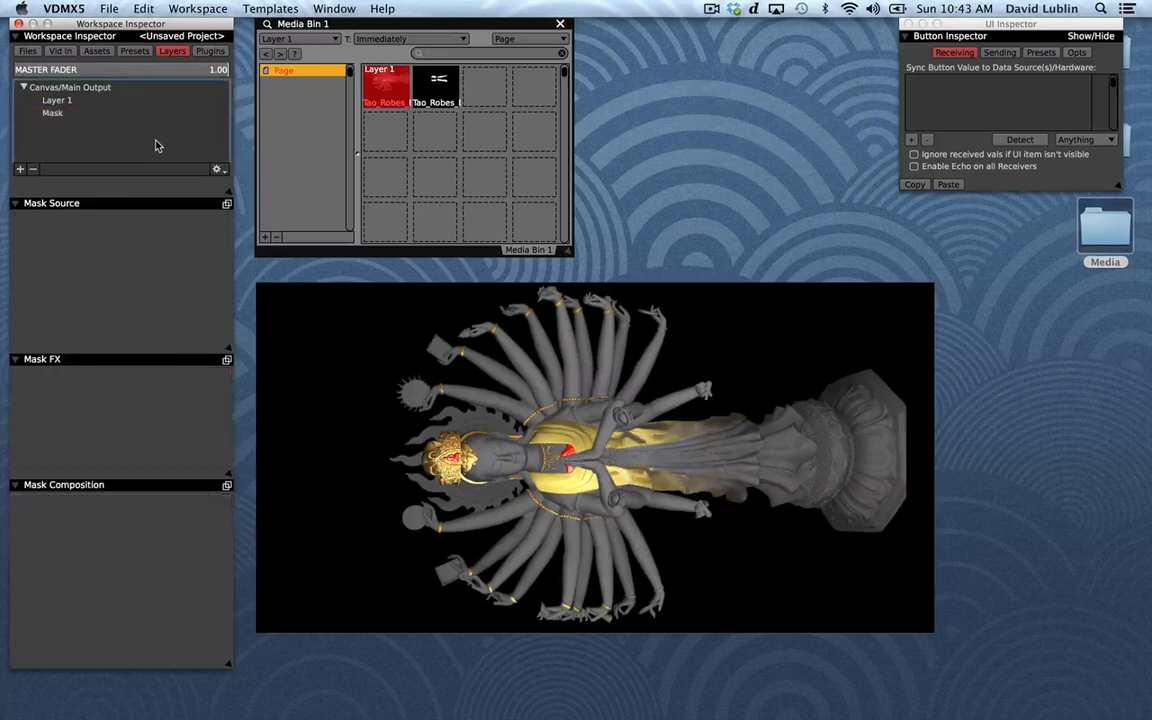
# Make the Mask layer the media bin's target and play Tao_Robes_End_Mask_Hap.mov on it
pyautogui.click(282, 40)
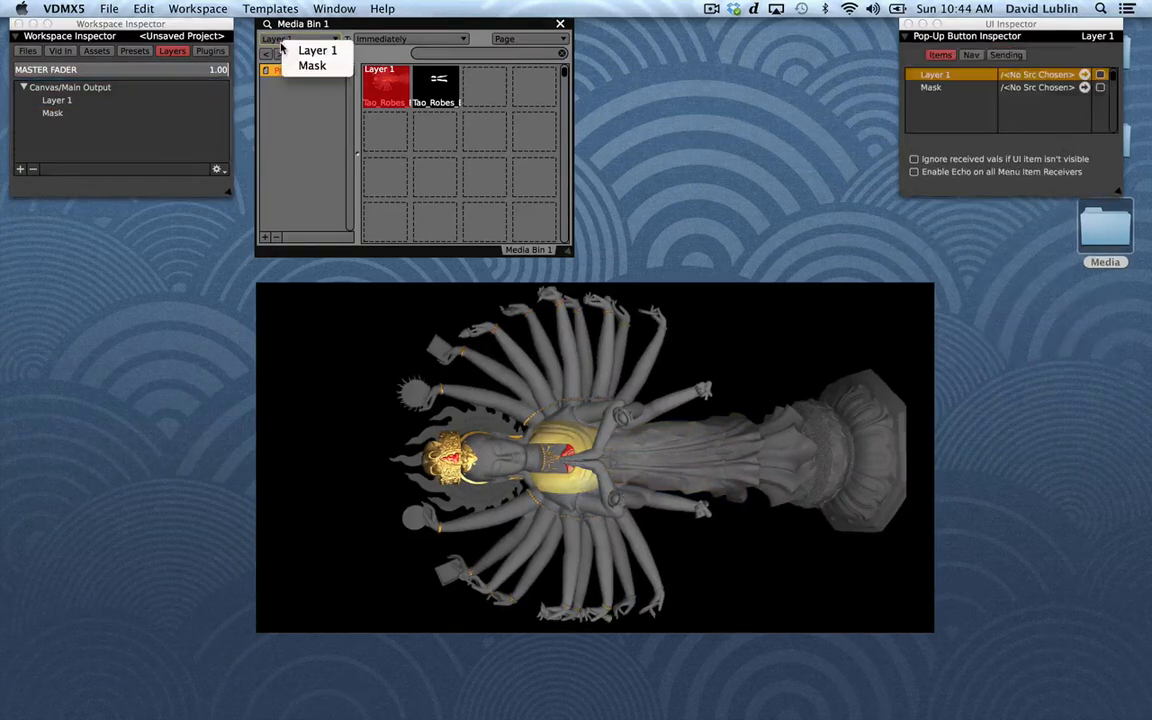
pyautogui.click(300, 74)
pyautogui.click(430, 88)
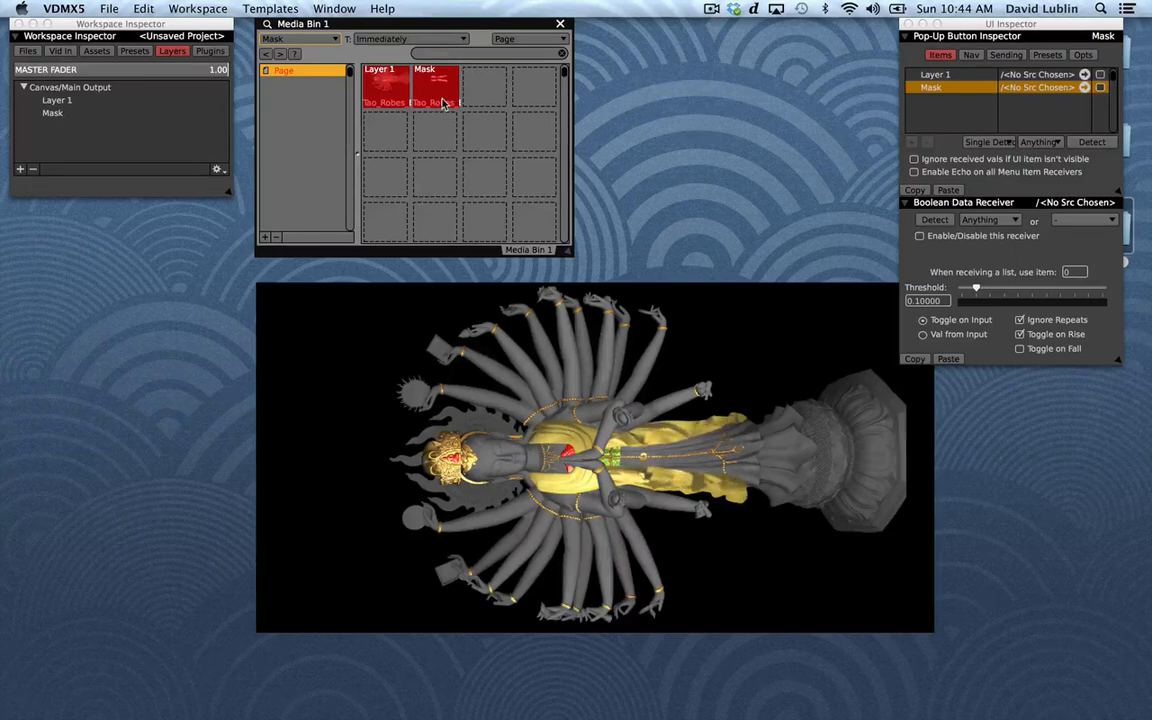
# Add a Preview plugin showing Layer 1 (Pre-FX) and place its window beside the media bin
pyautogui.click(208, 52)
pyautogui.click(21, 171)
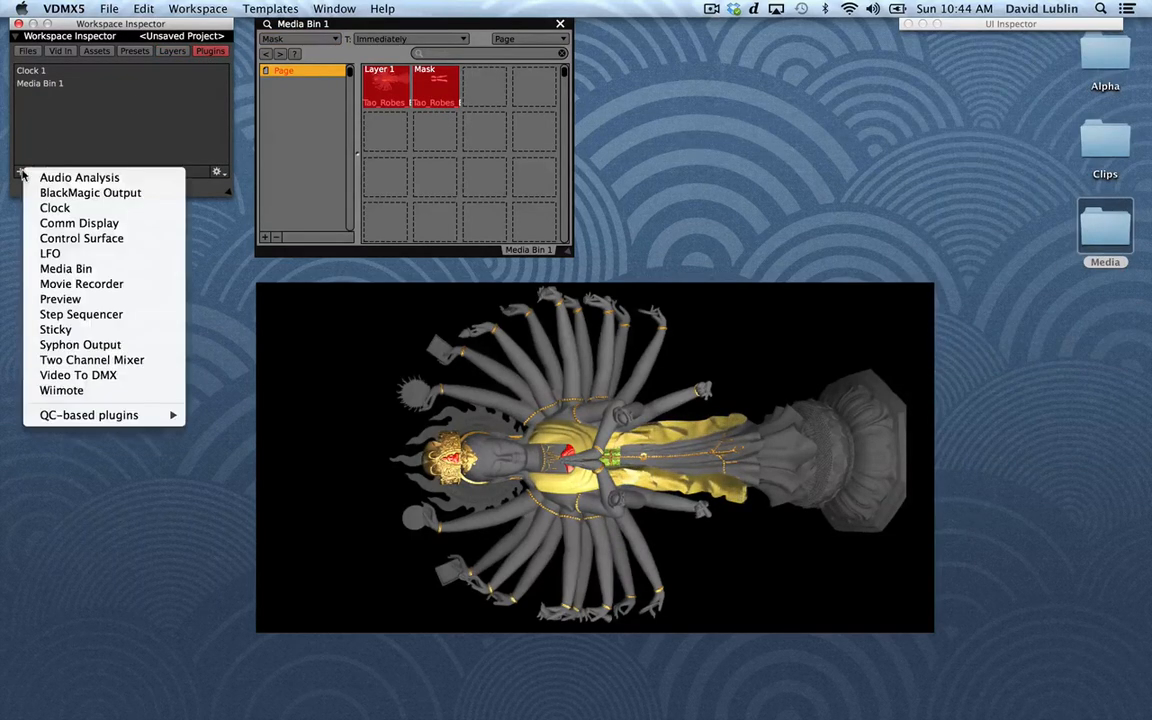
pyautogui.click(58, 299)
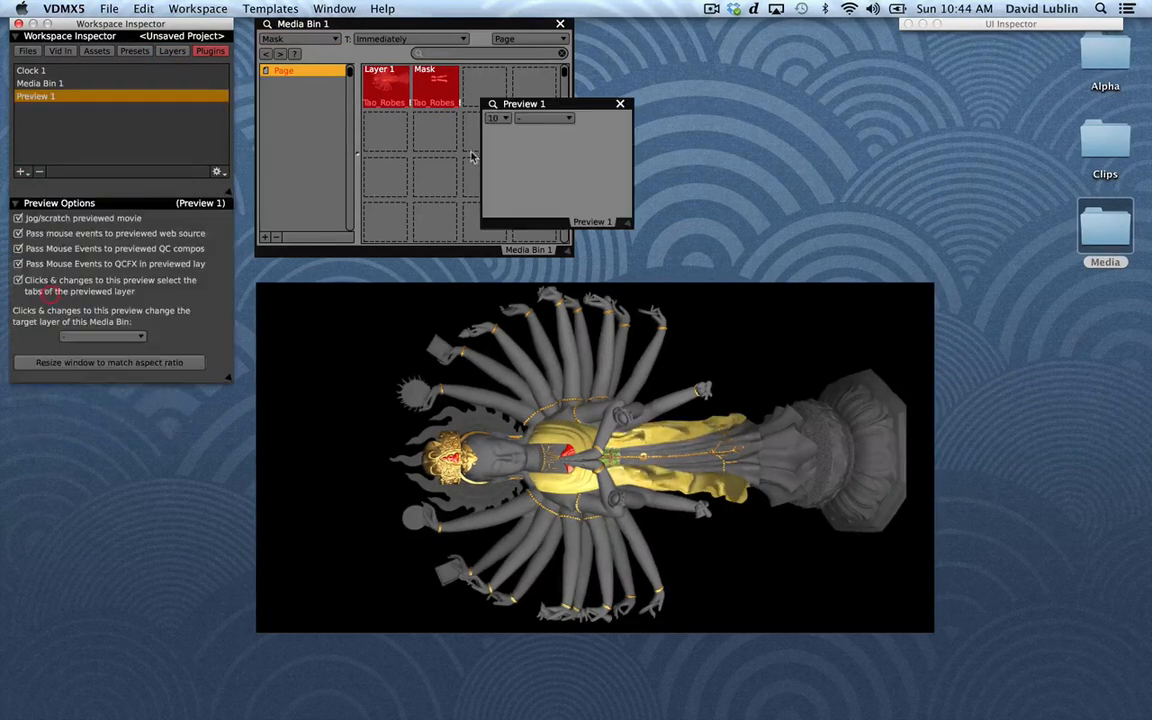
pyautogui.click(528, 119)
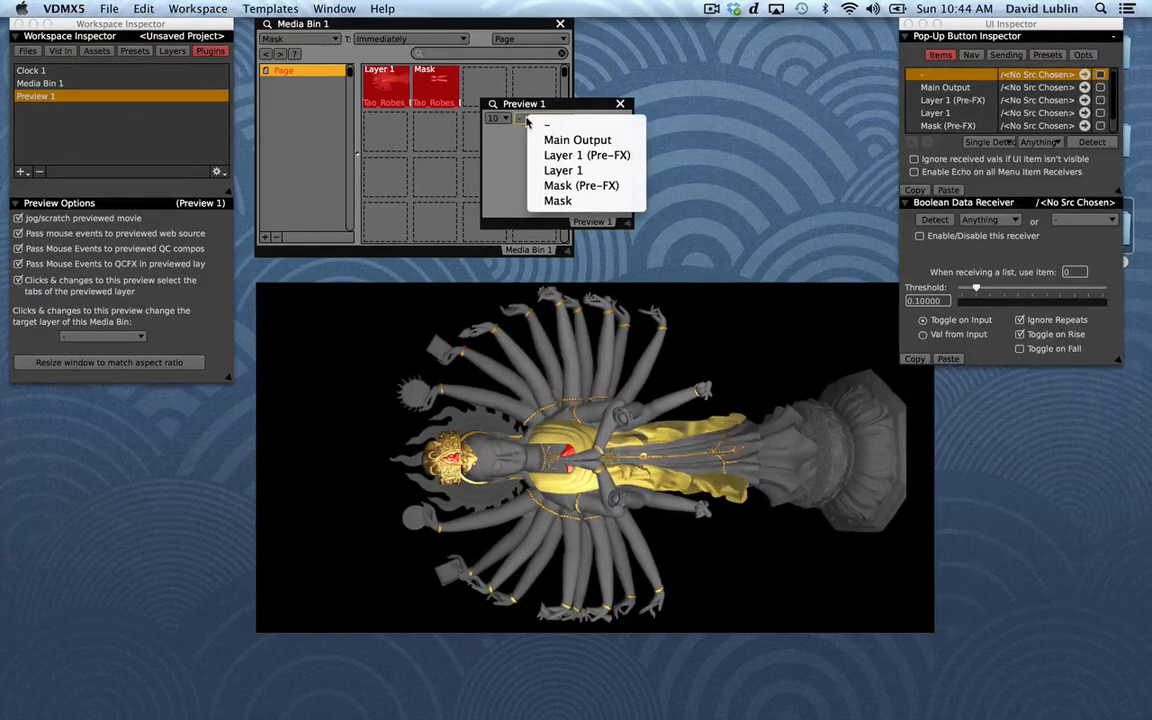
pyautogui.click(546, 157)
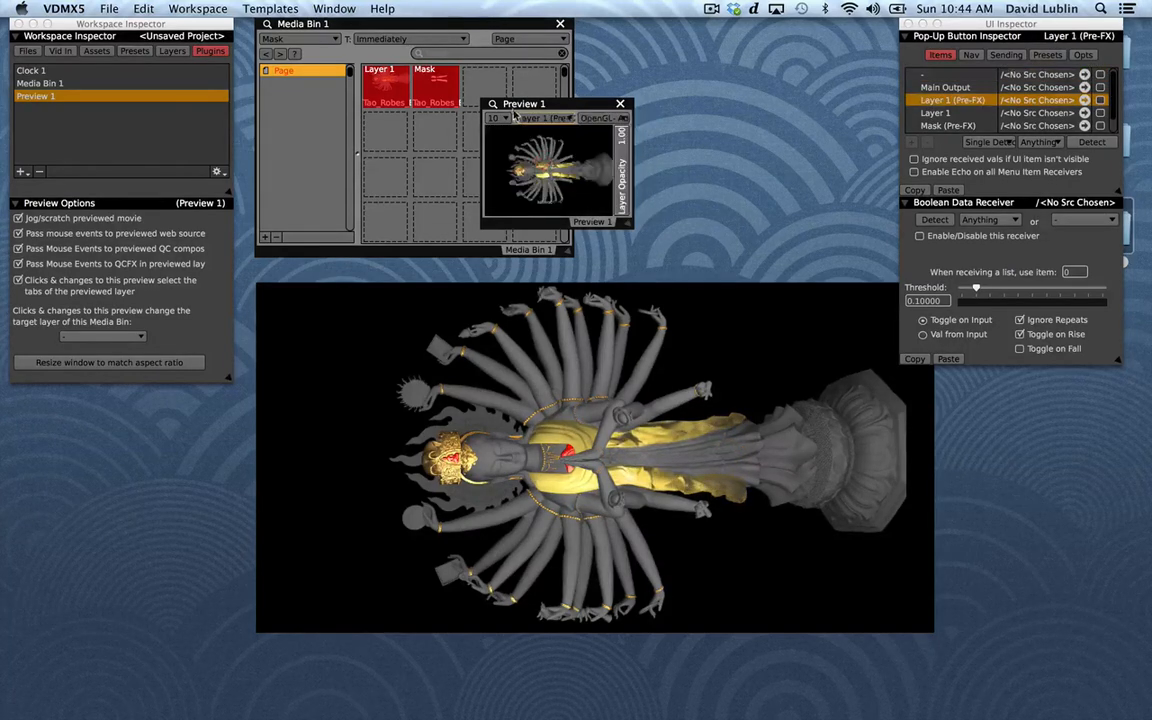
pyautogui.moveTo(514, 104); pyautogui.dragTo(607, 29)
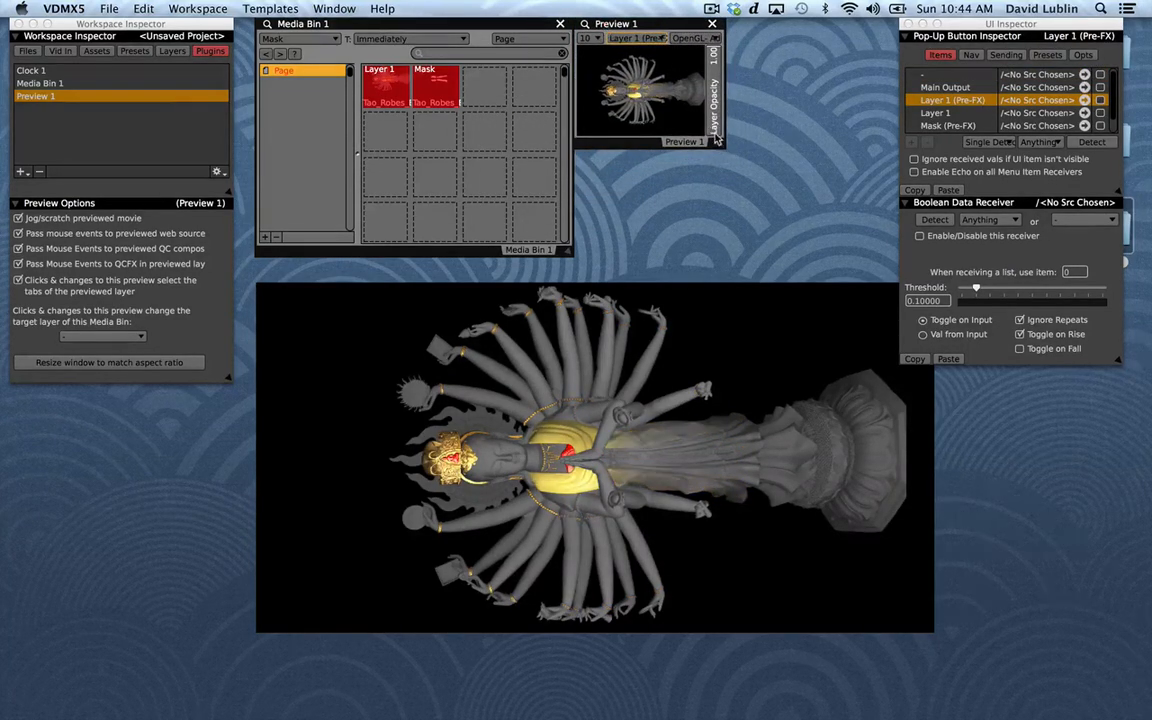
# Add a second Preview plugin showing Layer 1, placed under the first preview, and move the output window lower
pyautogui.click(20, 171)
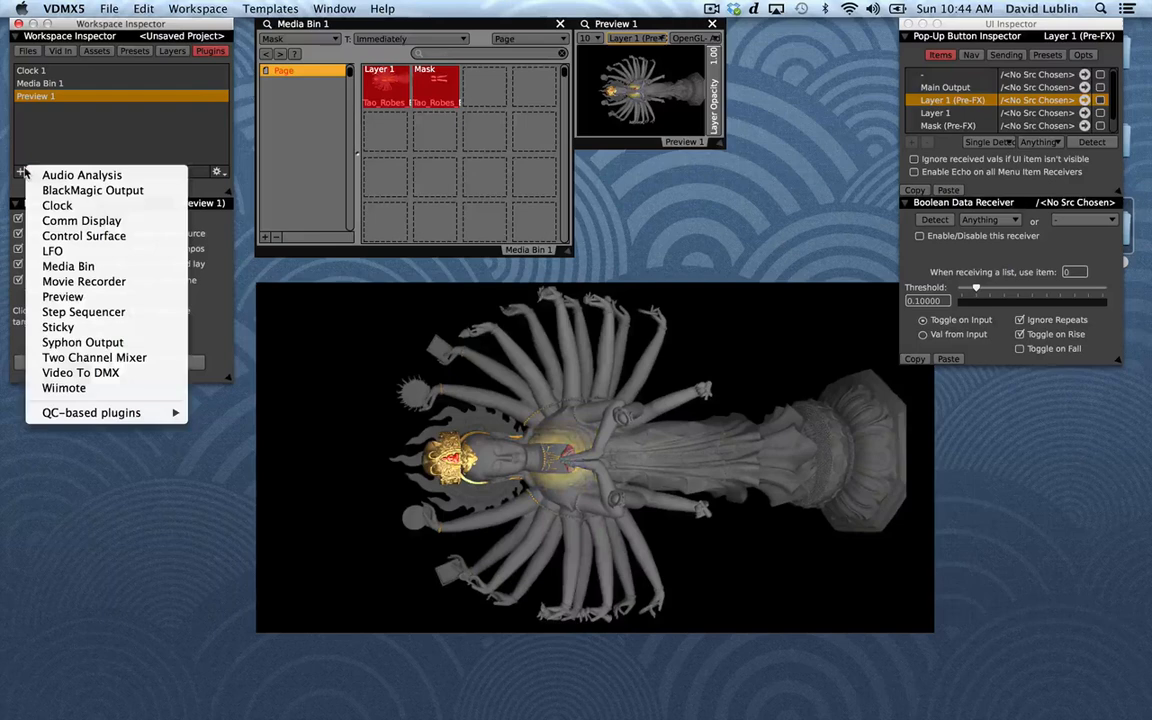
pyautogui.click(64, 298)
pyautogui.click(546, 119)
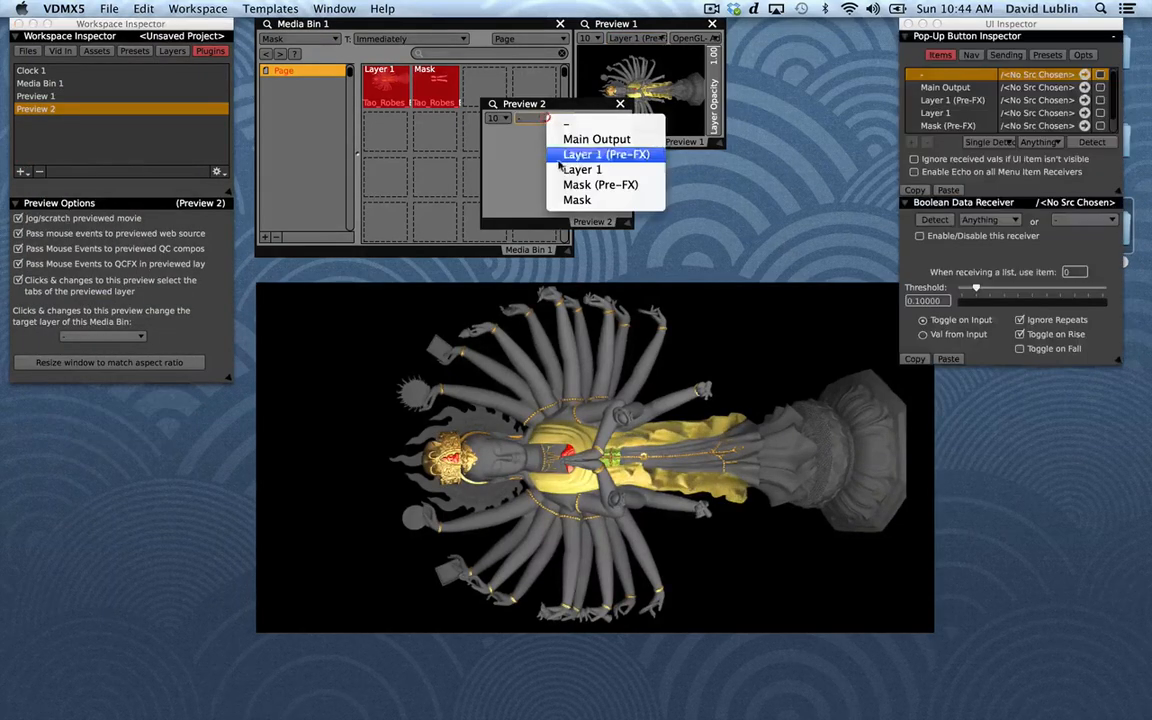
pyautogui.click(570, 170)
pyautogui.moveTo(557, 106); pyautogui.dragTo(651, 162)
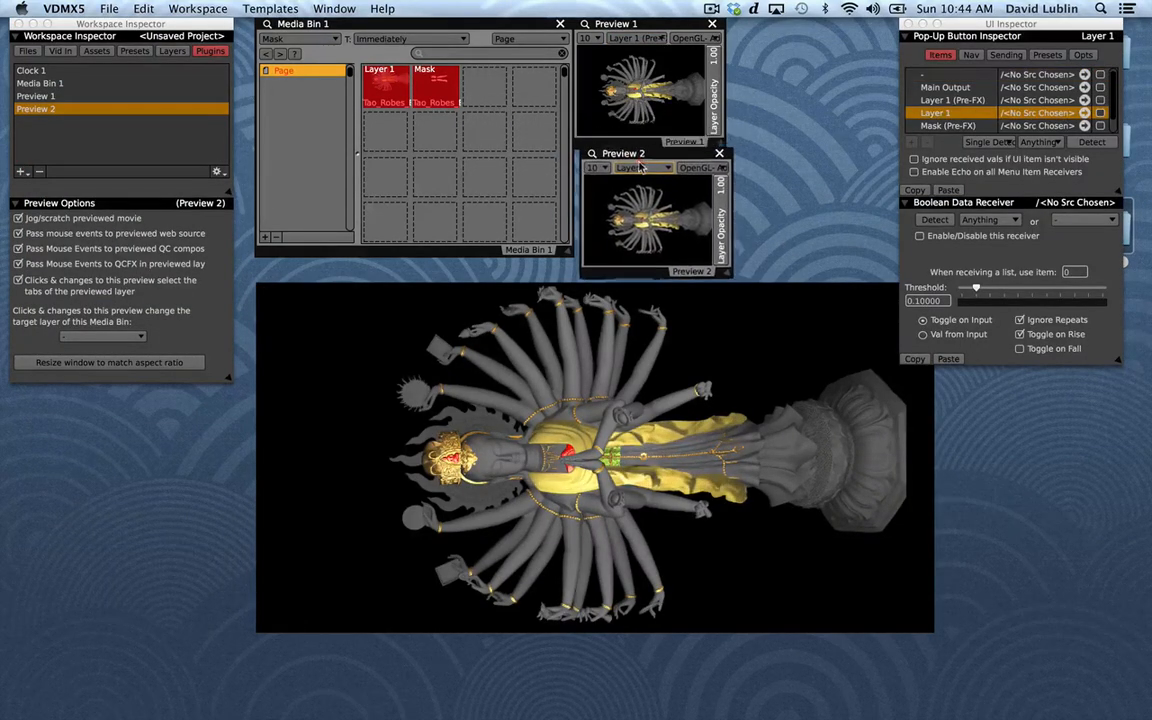
pyautogui.moveTo(592, 343); pyautogui.dragTo(534, 412)
# Add a third Preview plugin showing the Mask layer and place it beside the first preview
pyautogui.click(21, 172)
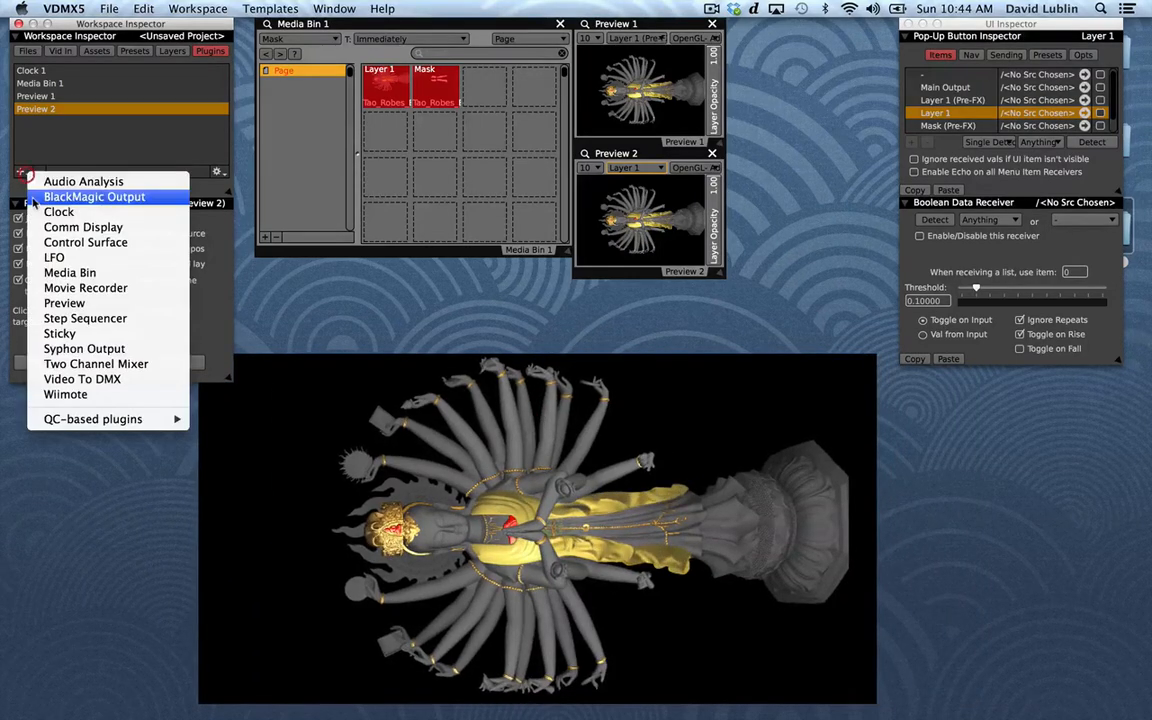
pyautogui.click(64, 303)
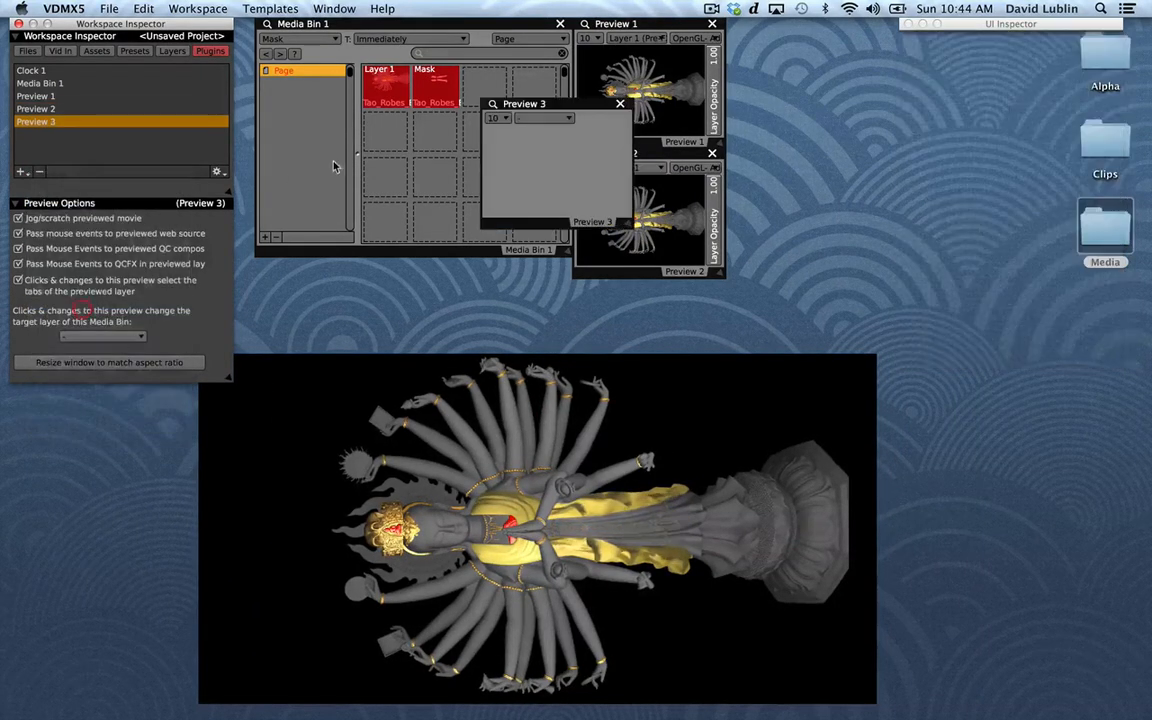
pyautogui.click(533, 117)
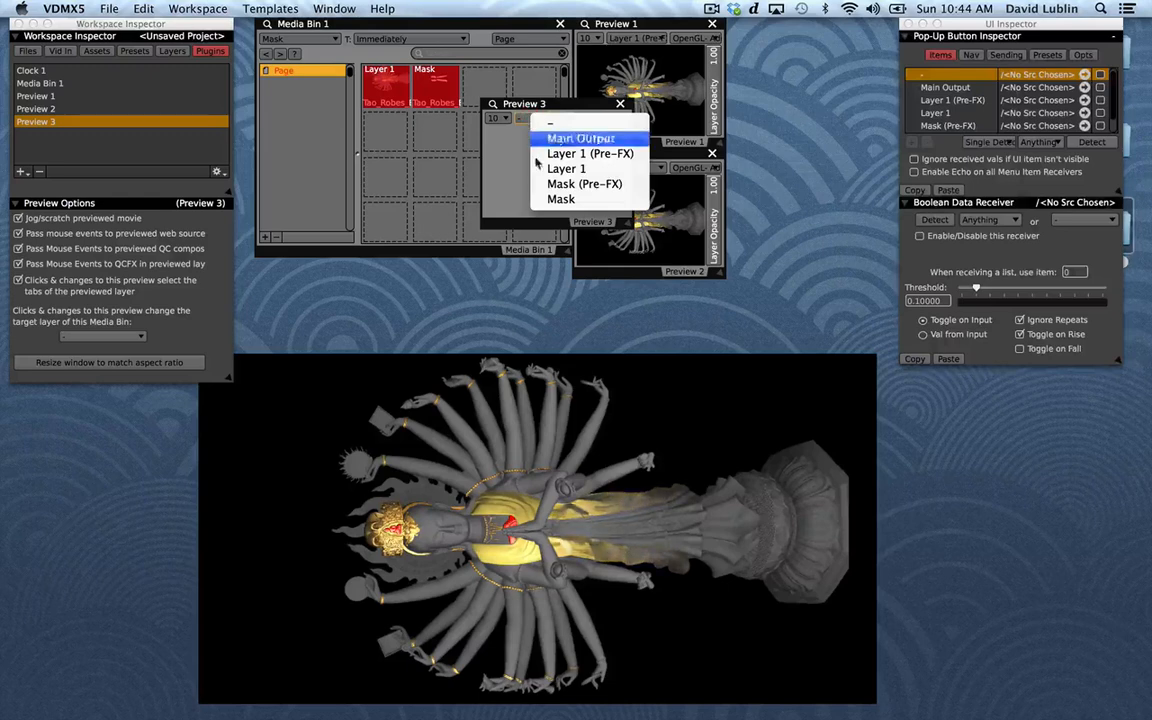
pyautogui.click(545, 195)
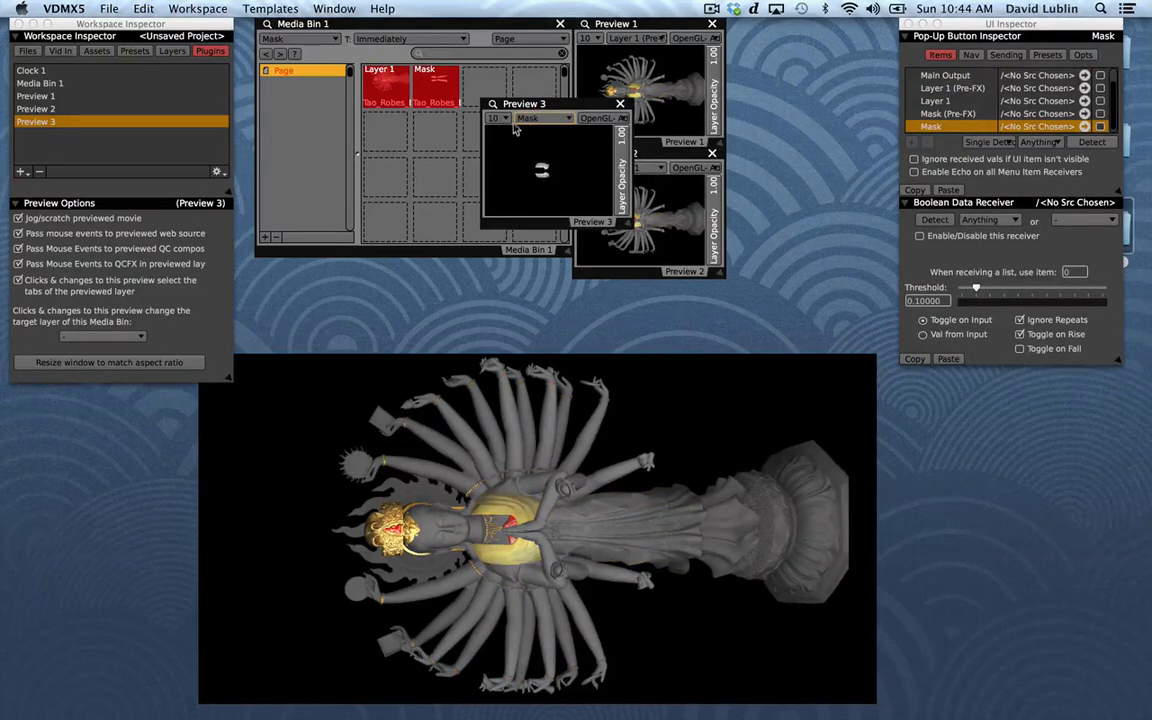
pyautogui.moveTo(510, 106); pyautogui.dragTo(754, 30)
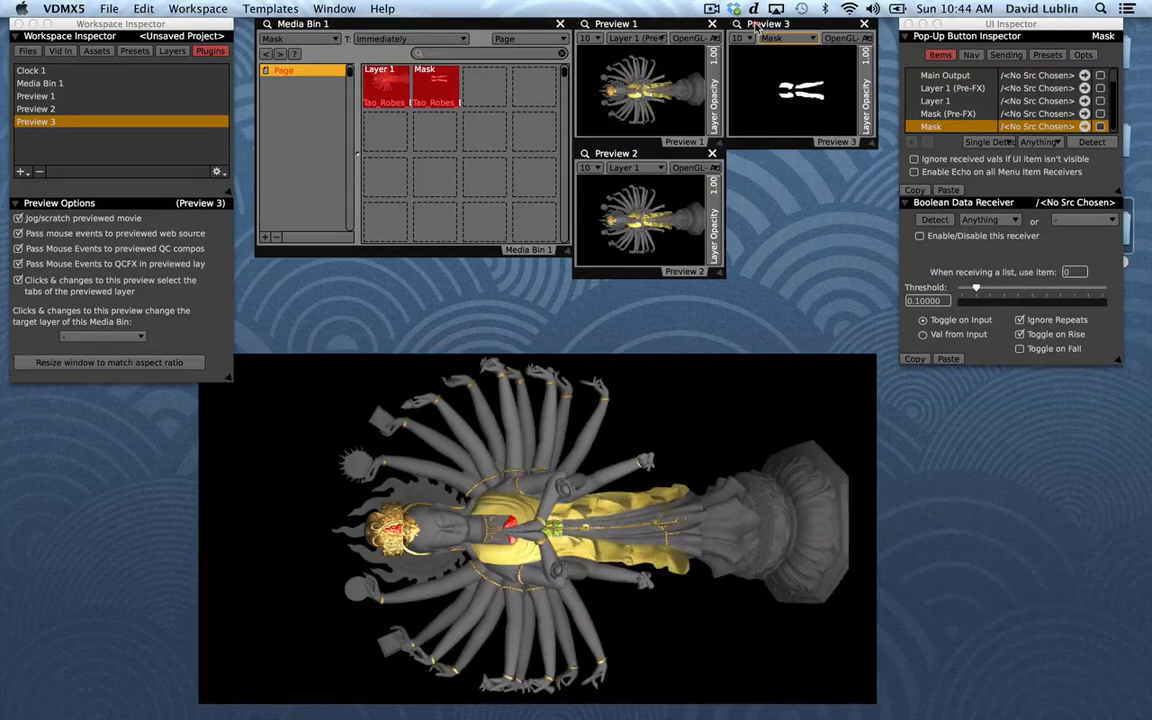
# Detach Layer 1's FX controls into a separate window and place it directly below the media bin
pyautogui.click(177, 53)
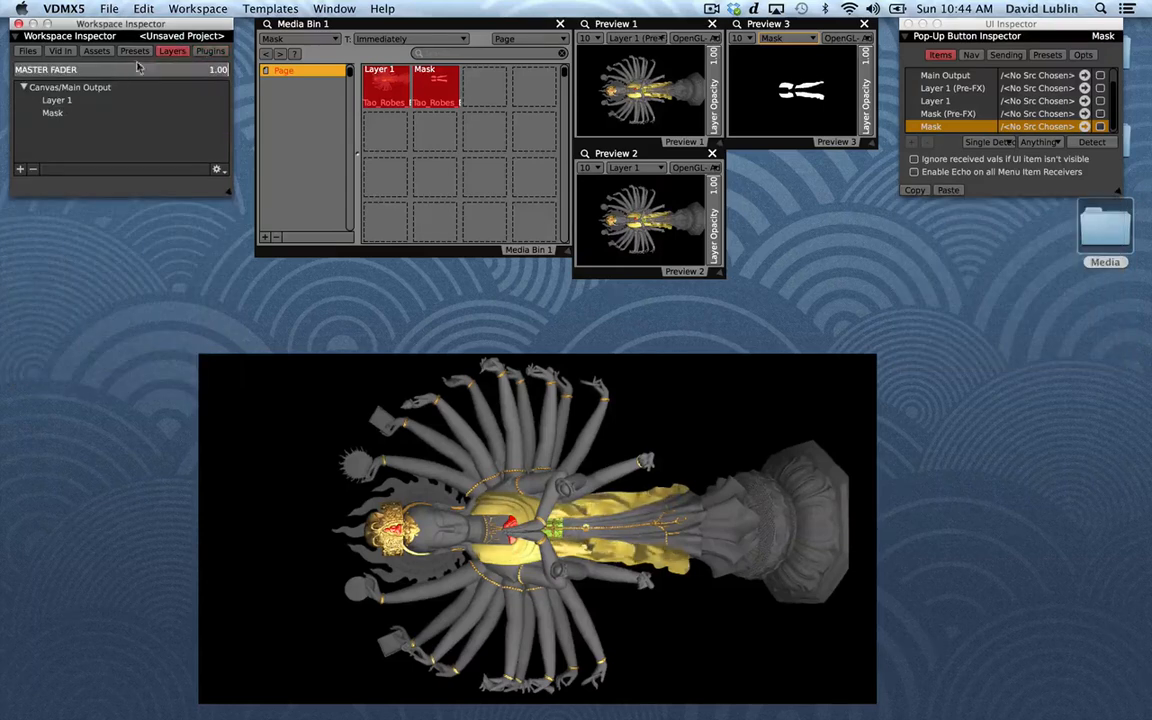
pyautogui.click(56, 101)
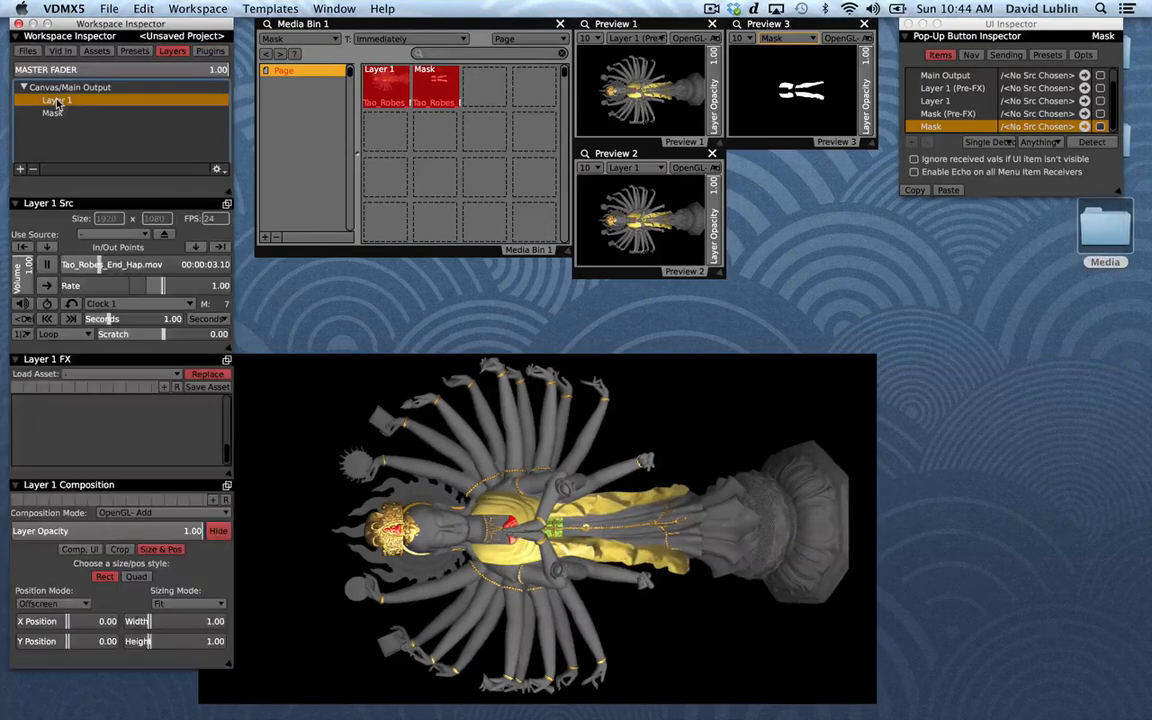
pyautogui.click(227, 360)
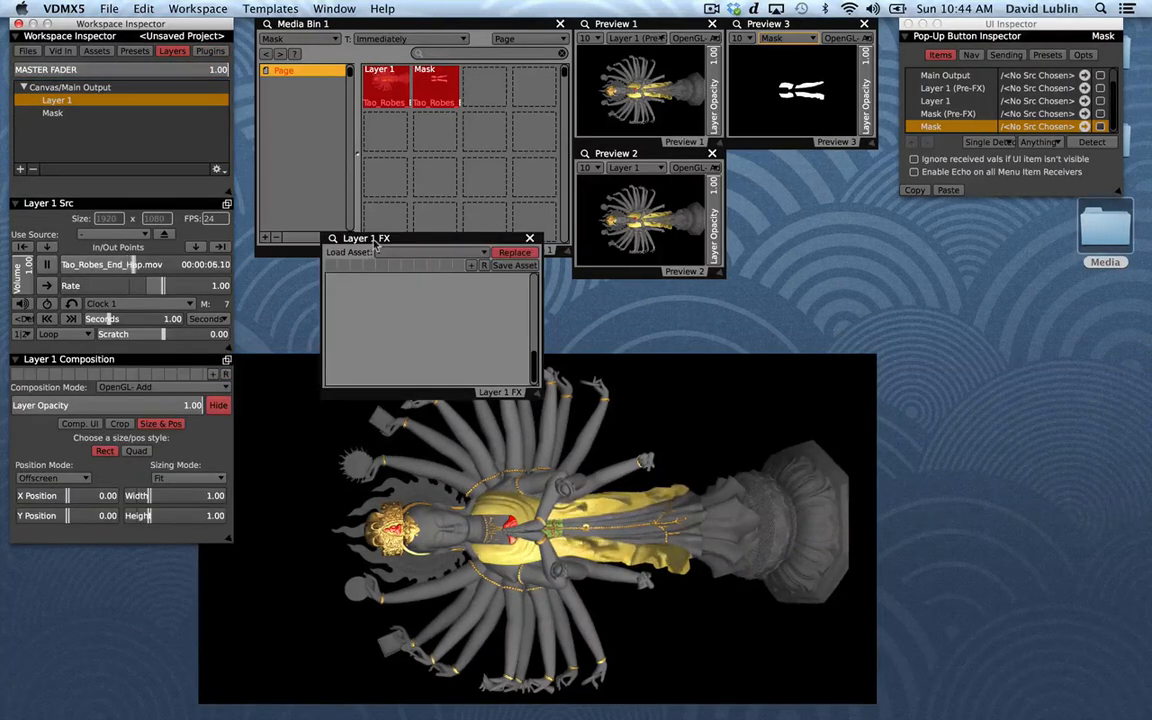
pyautogui.moveTo(376, 245); pyautogui.dragTo(312, 265)
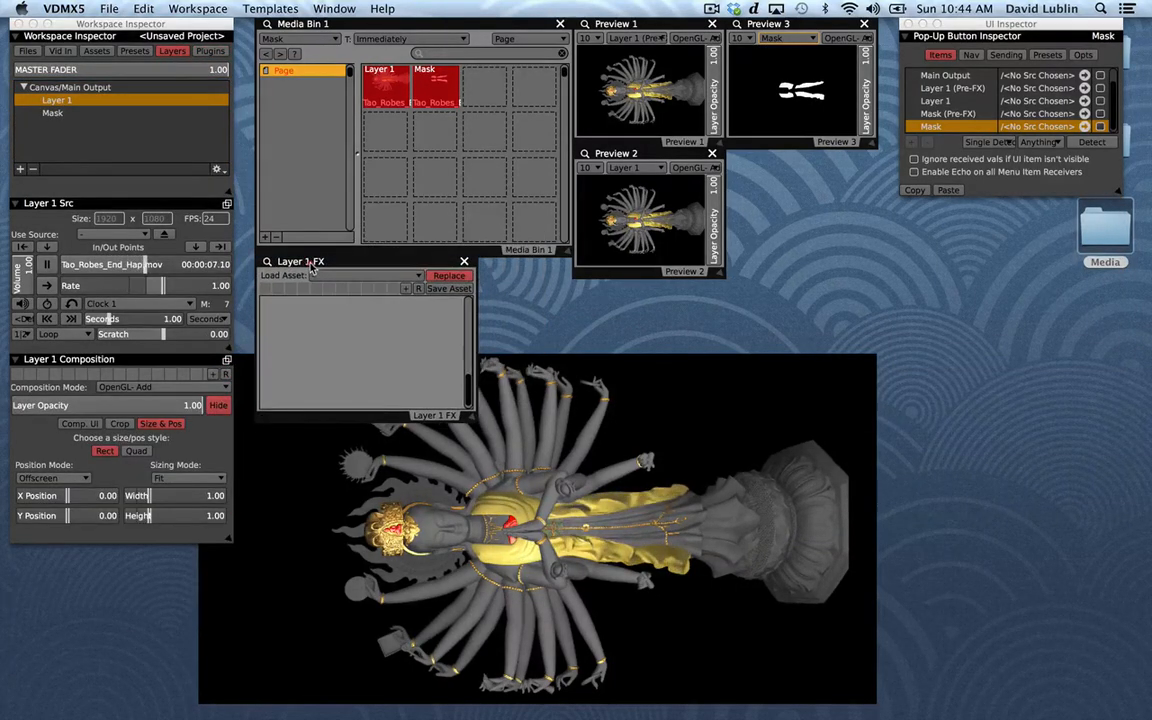
# Add the Layer Mask color effect to Layer 1's FX chain
pyautogui.click(409, 279)
pyautogui.moveTo(426, 340)
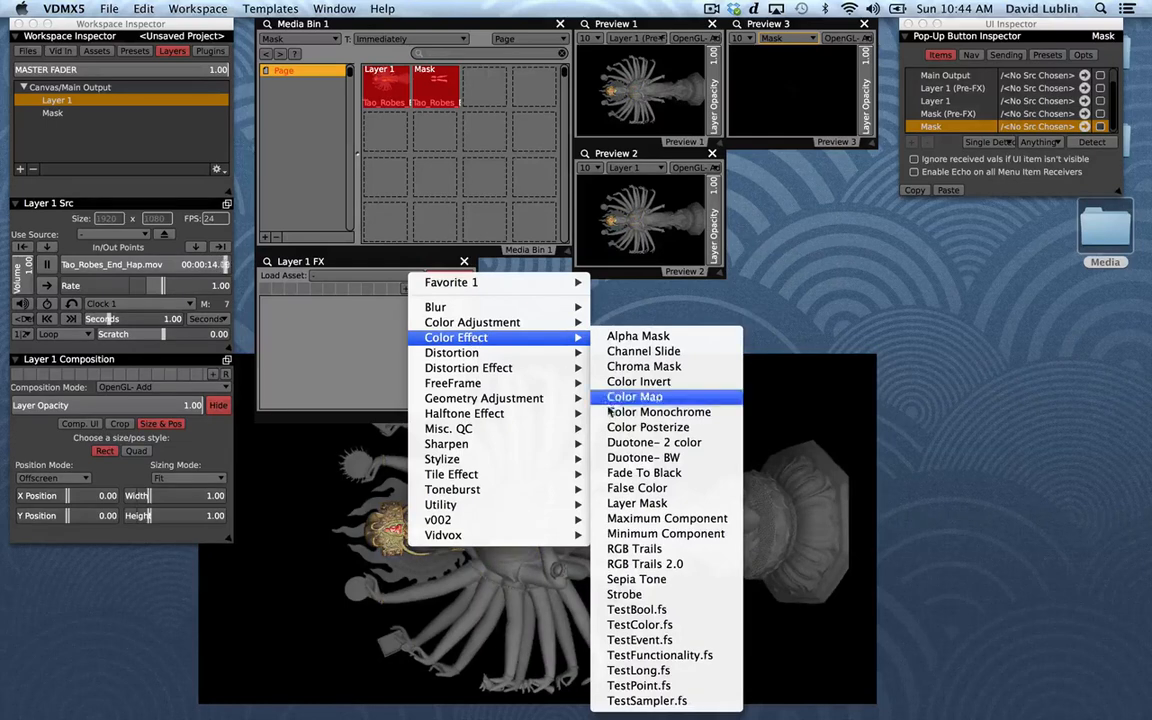
pyautogui.click(637, 503)
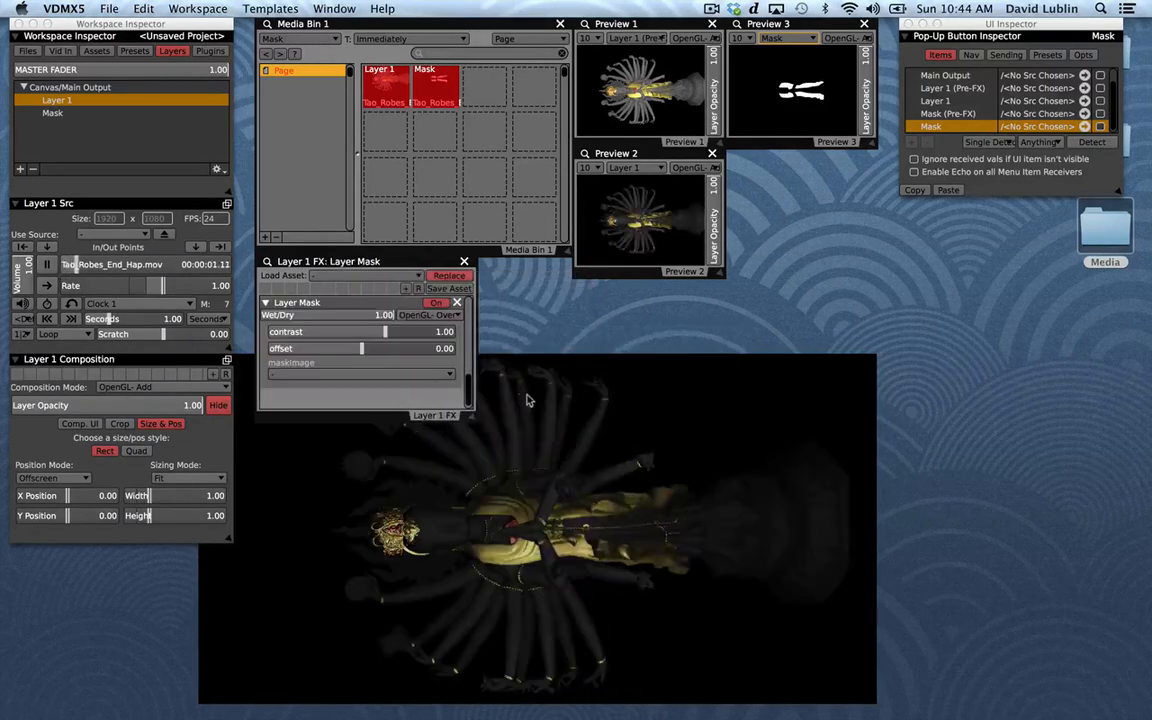
# Set the Layer Mask effect's maskImage to the Mask layer and reposition the output window around the FX controls
pyautogui.moveTo(513, 391); pyautogui.dragTo(800, 404)
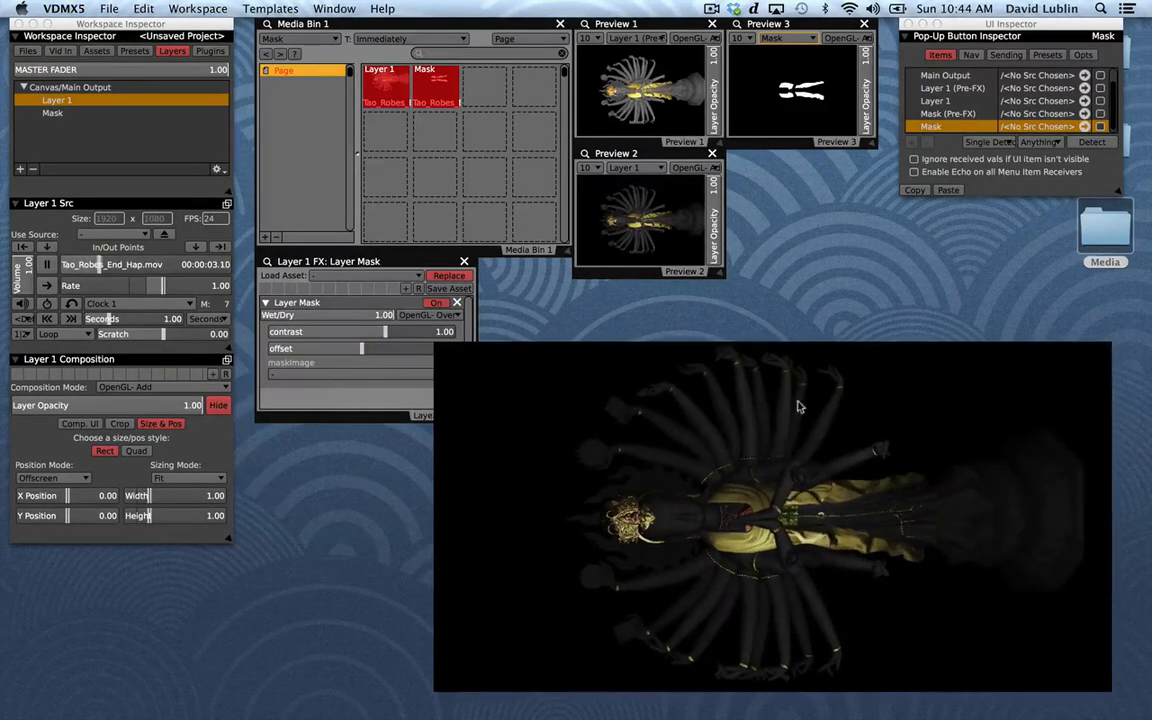
pyautogui.click(323, 376)
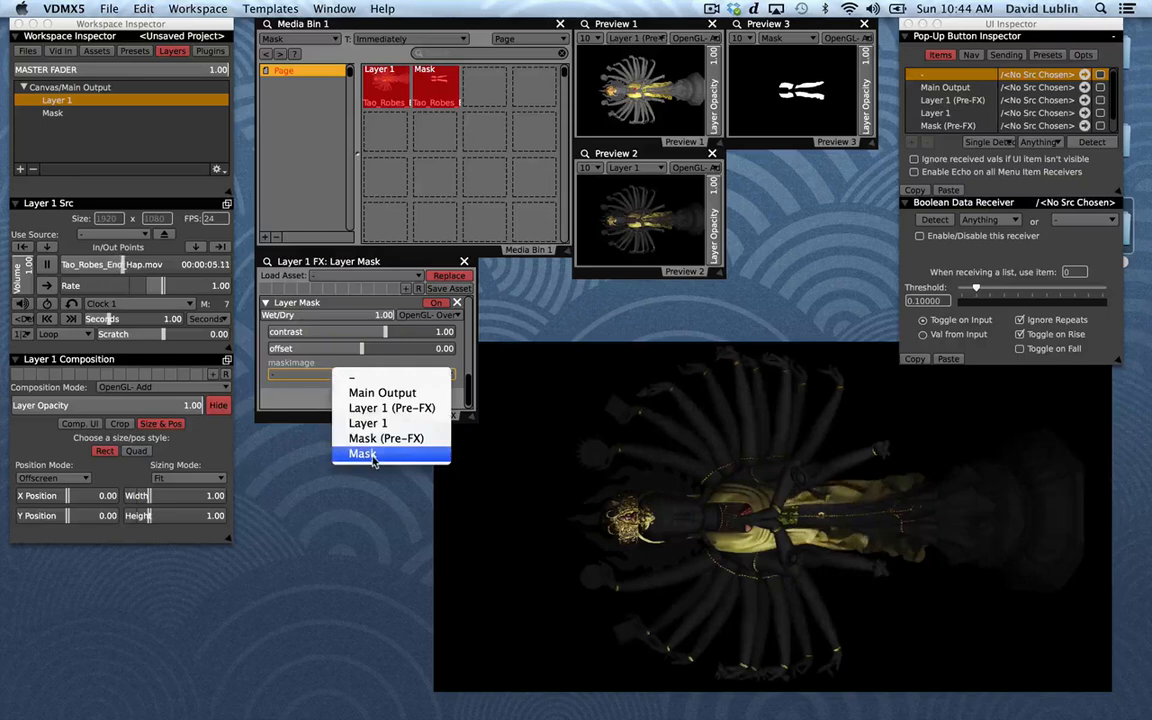
pyautogui.click(374, 456)
pyautogui.moveTo(528, 488); pyautogui.dragTo(438, 489)
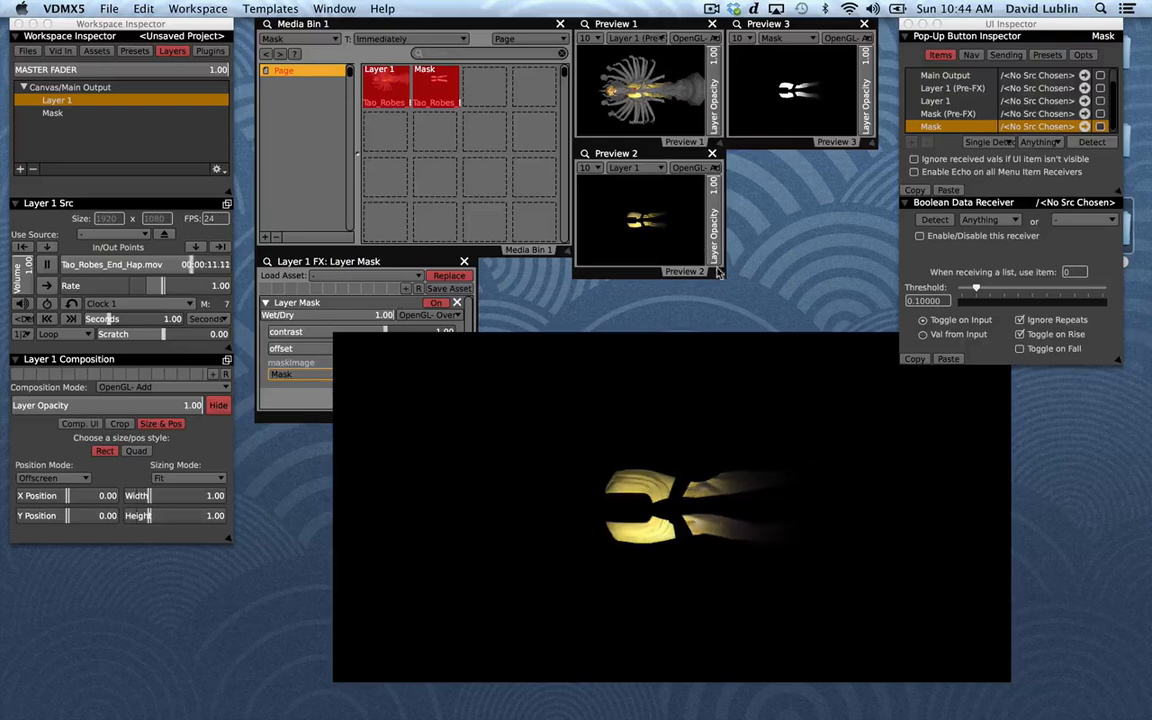
# Enlarge Preview 2 to span both upper previews and lengthen the Layer 1 FX window, keeping the output window clear of it
pyautogui.moveTo(732, 278); pyautogui.dragTo(882, 321)
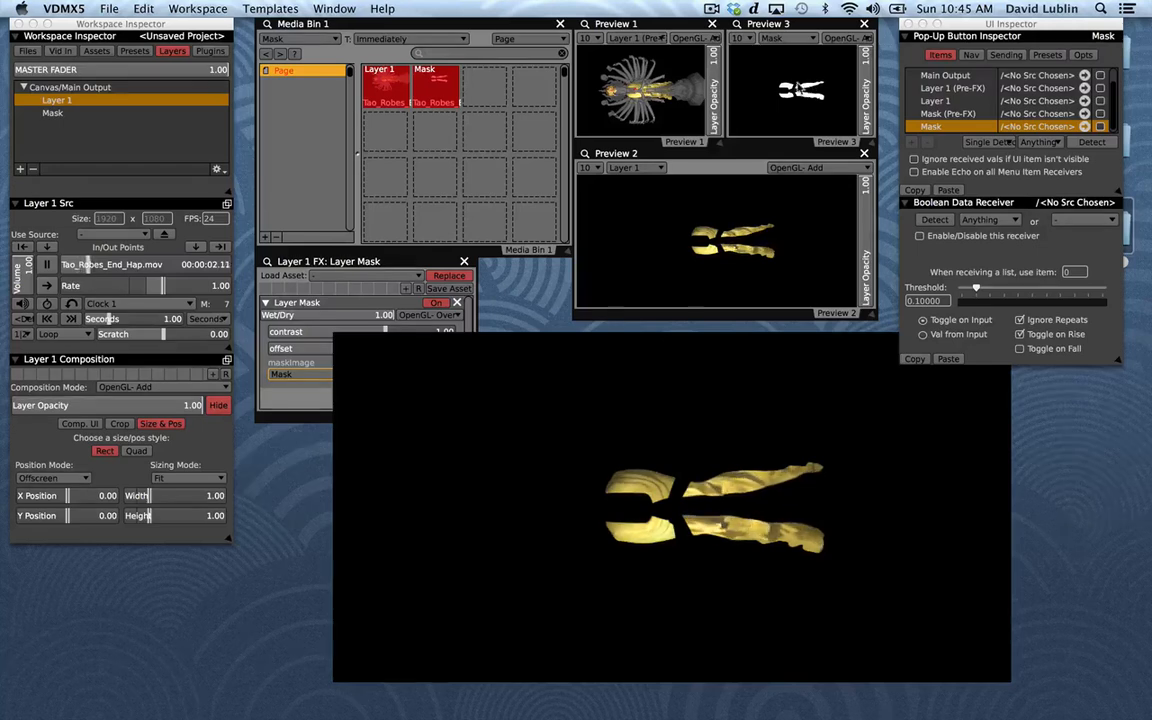
pyautogui.moveTo(694, 386); pyautogui.dragTo(858, 380)
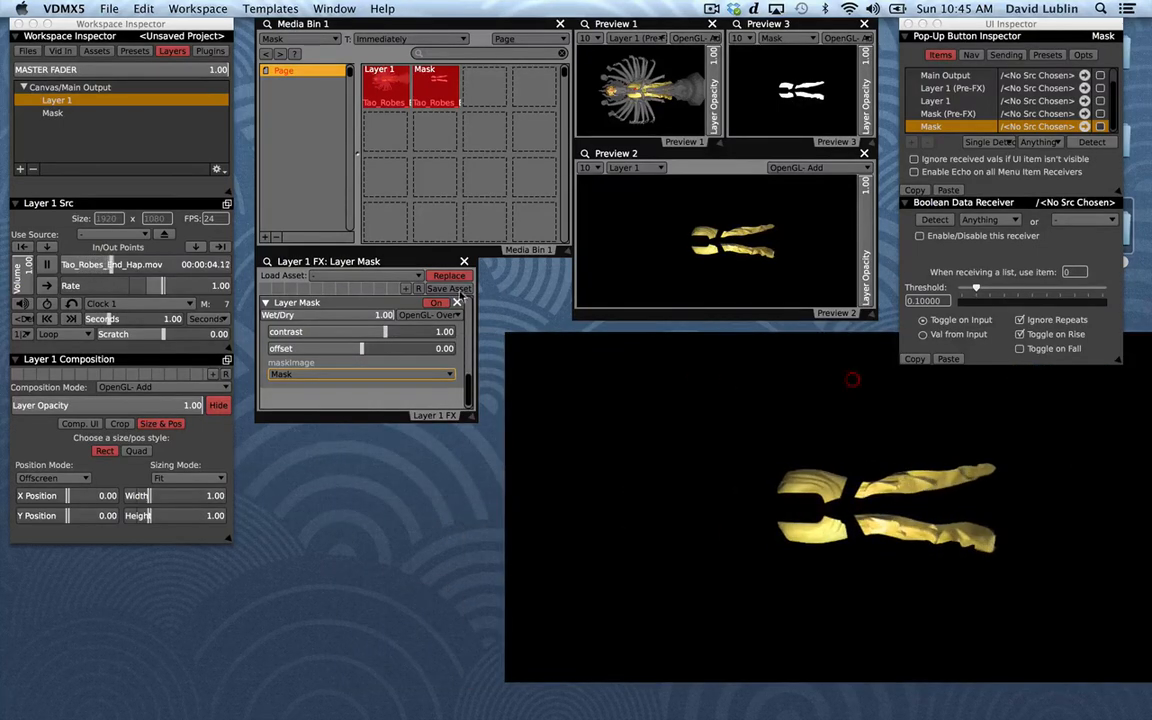
pyautogui.moveTo(472, 418); pyautogui.dragTo(468, 474)
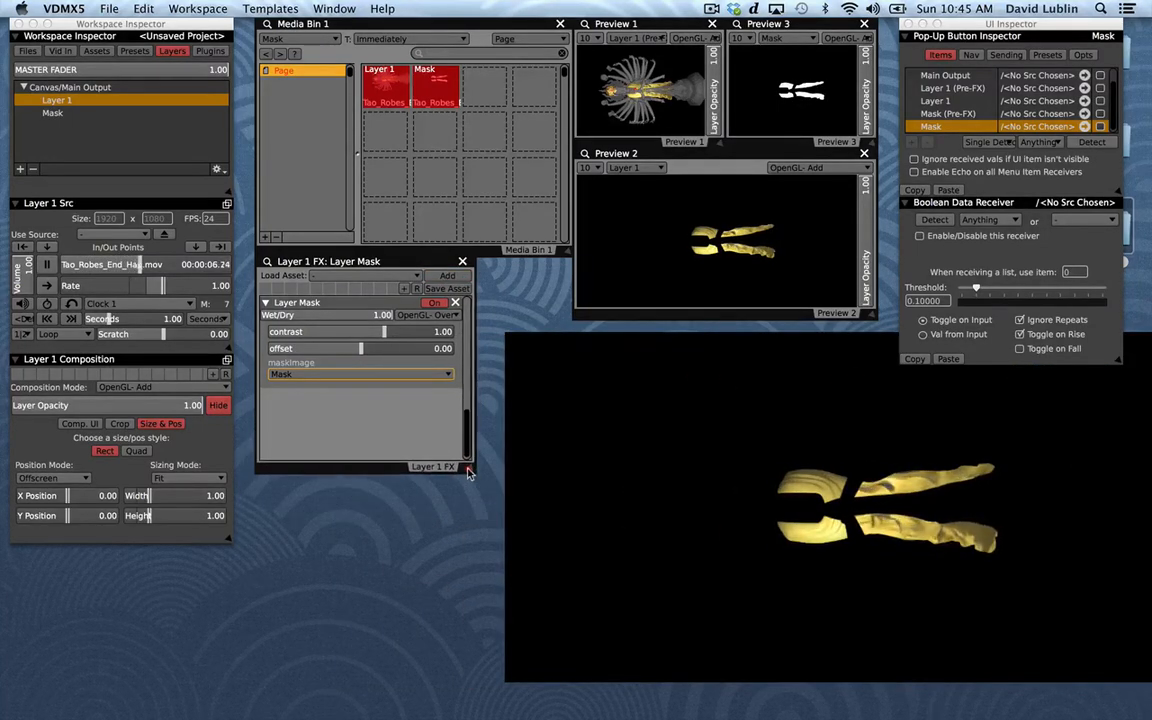
# Collapse Layer Mask and add the Hue Adjust color adjustment to Layer 1's FX chain, placed above Layer Mask
pyautogui.click(266, 303)
pyautogui.click(334, 278)
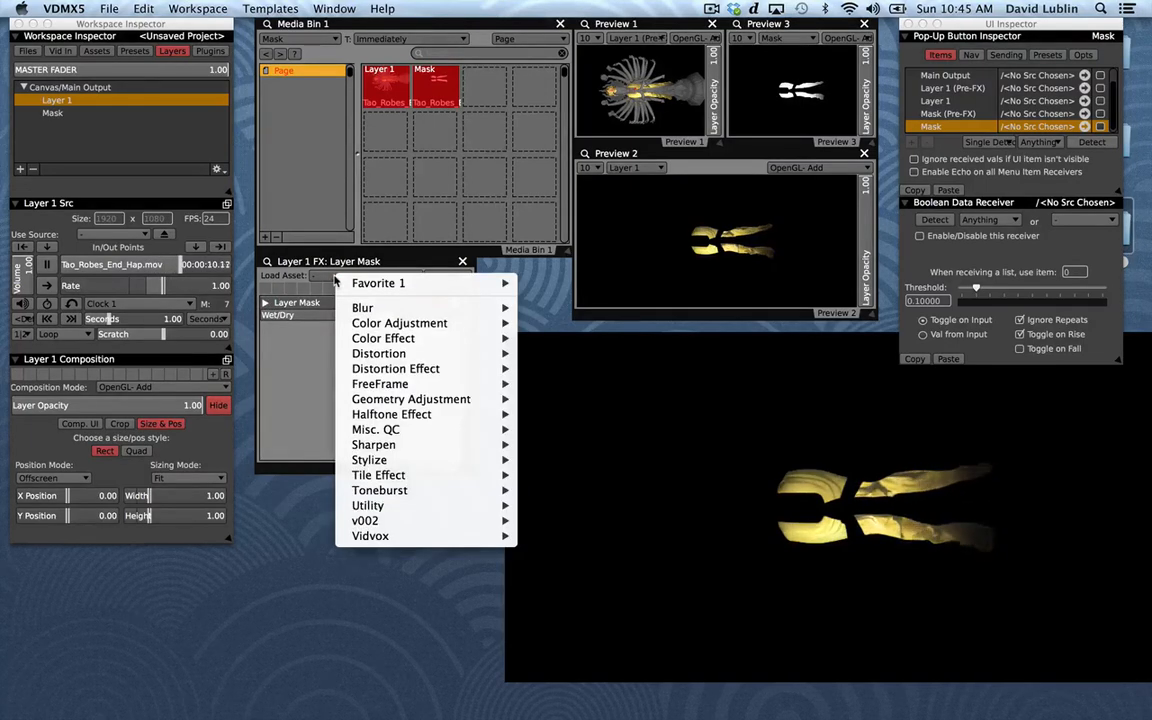
pyautogui.moveTo(382, 323)
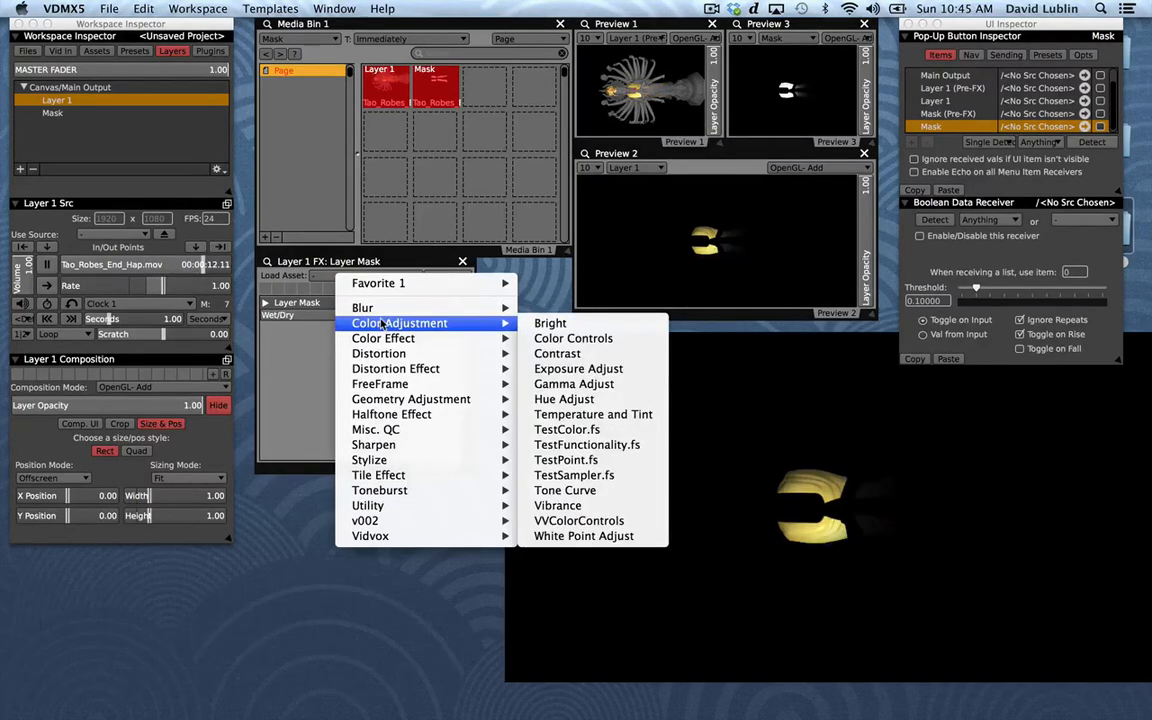
pyautogui.click(563, 399)
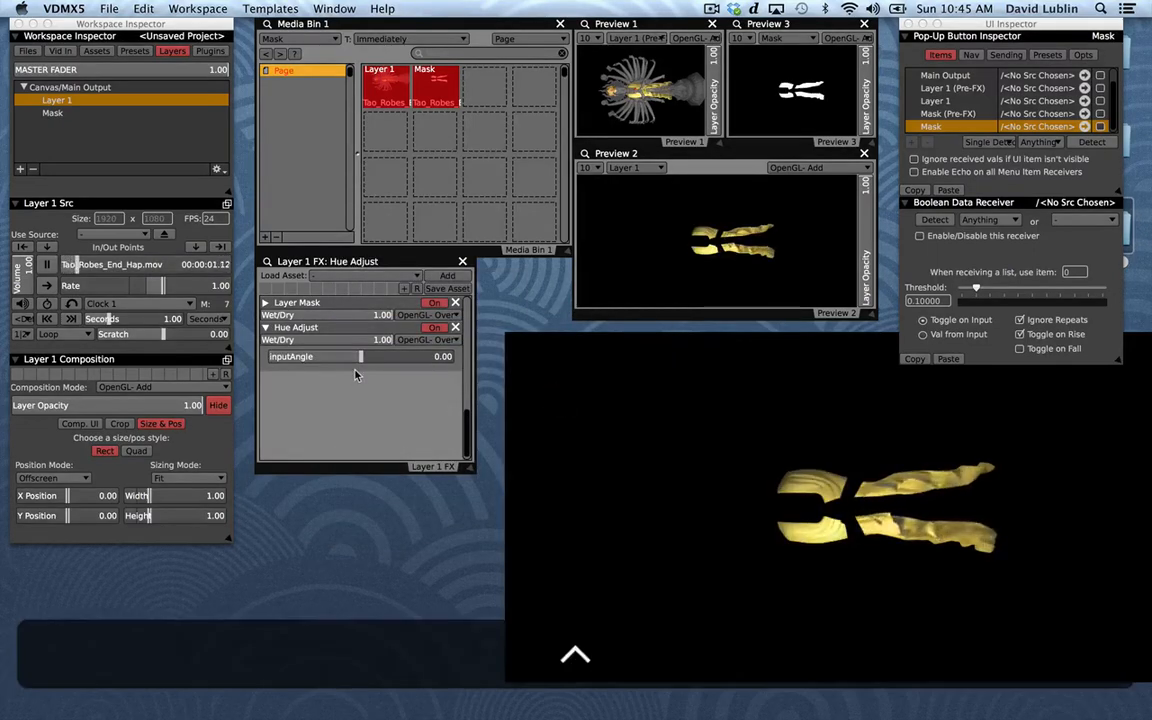
pyautogui.moveTo(296, 327); pyautogui.dragTo(297, 308)
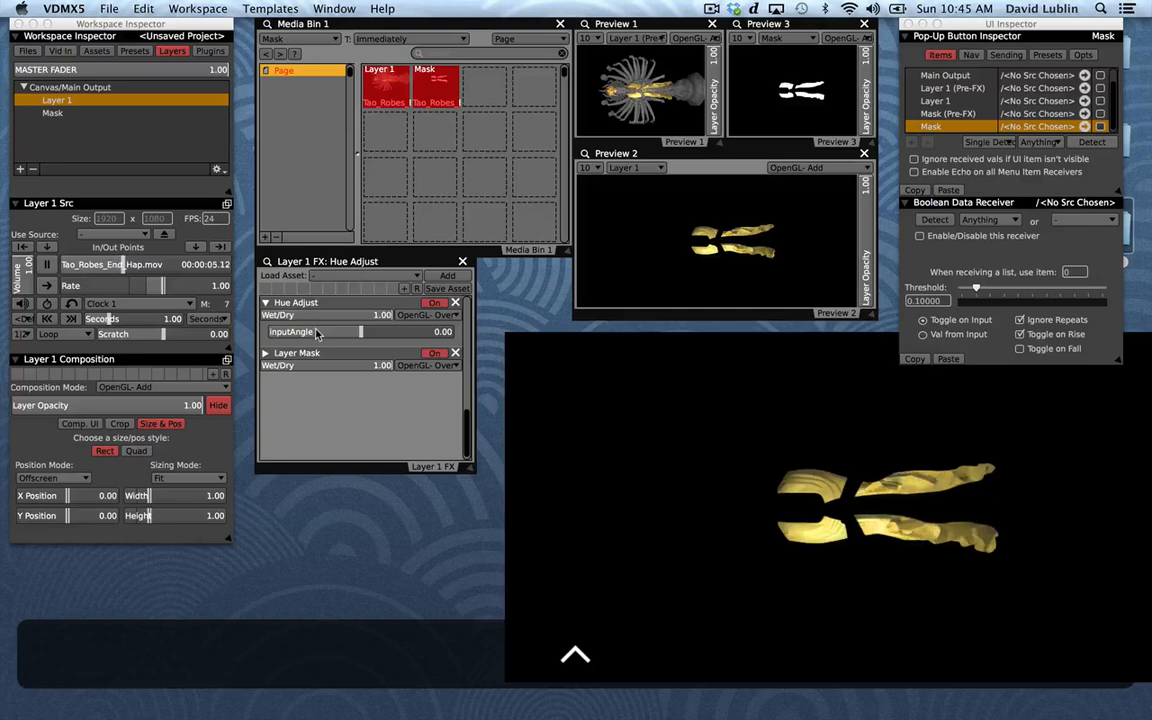
# Try out Hue Adjust's inputAngle by hand and drive it with Layer 1's Normalized Time as data source
pyautogui.moveTo(317, 333)
pyautogui.mouseDown()
pyautogui.moveTo(305, 333)
pyautogui.moveTo(408, 333)
pyautogui.moveTo(305, 330)
pyautogui.mouseUp()
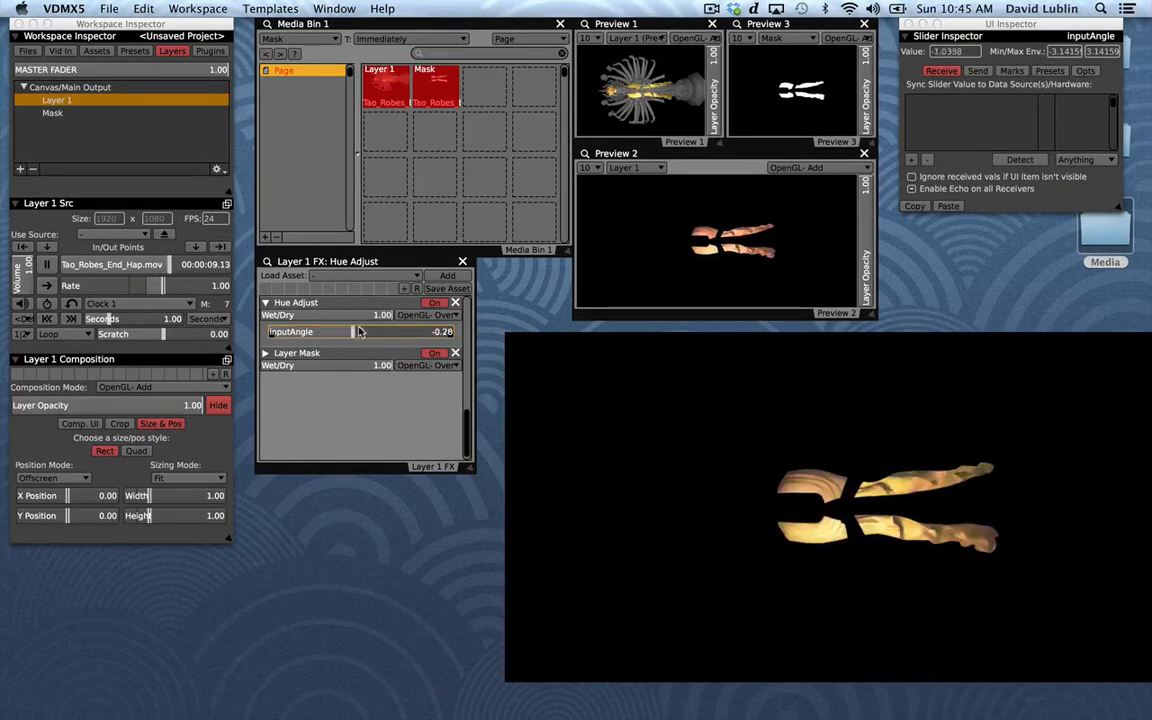
pyautogui.moveTo(410, 335); pyautogui.dragTo(322, 331)
pyautogui.rightClick(322, 331)
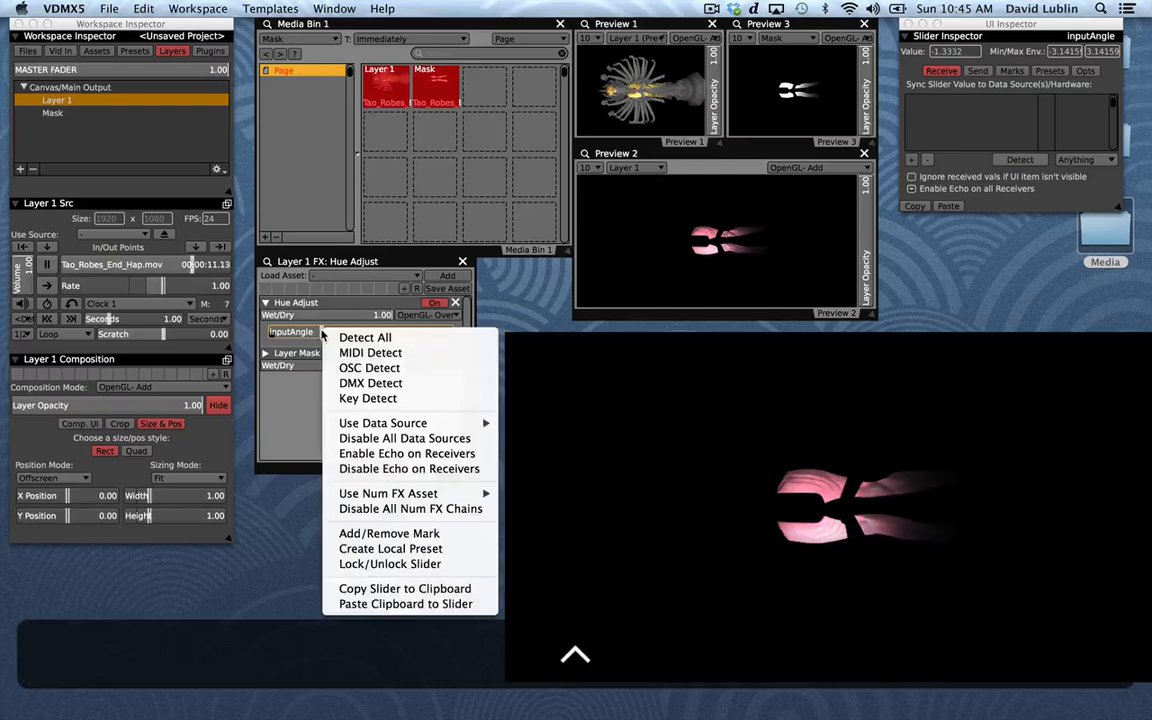
pyautogui.moveTo(354, 424)
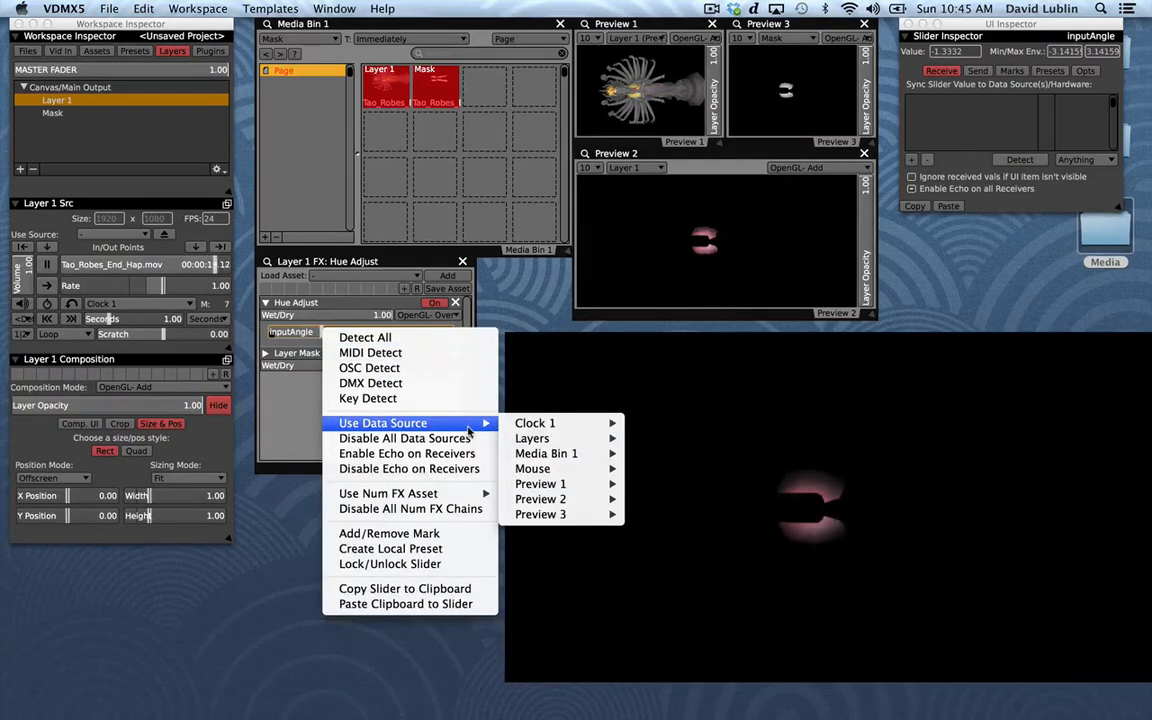
pyautogui.moveTo(537, 441)
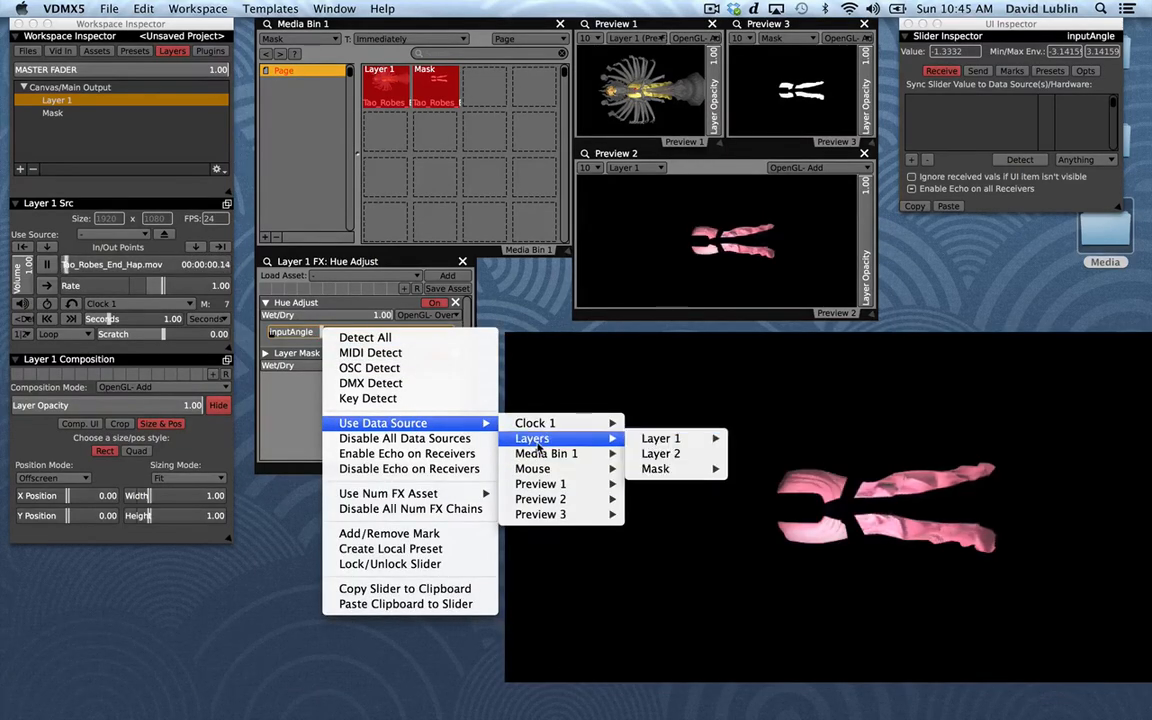
pyautogui.moveTo(633, 443)
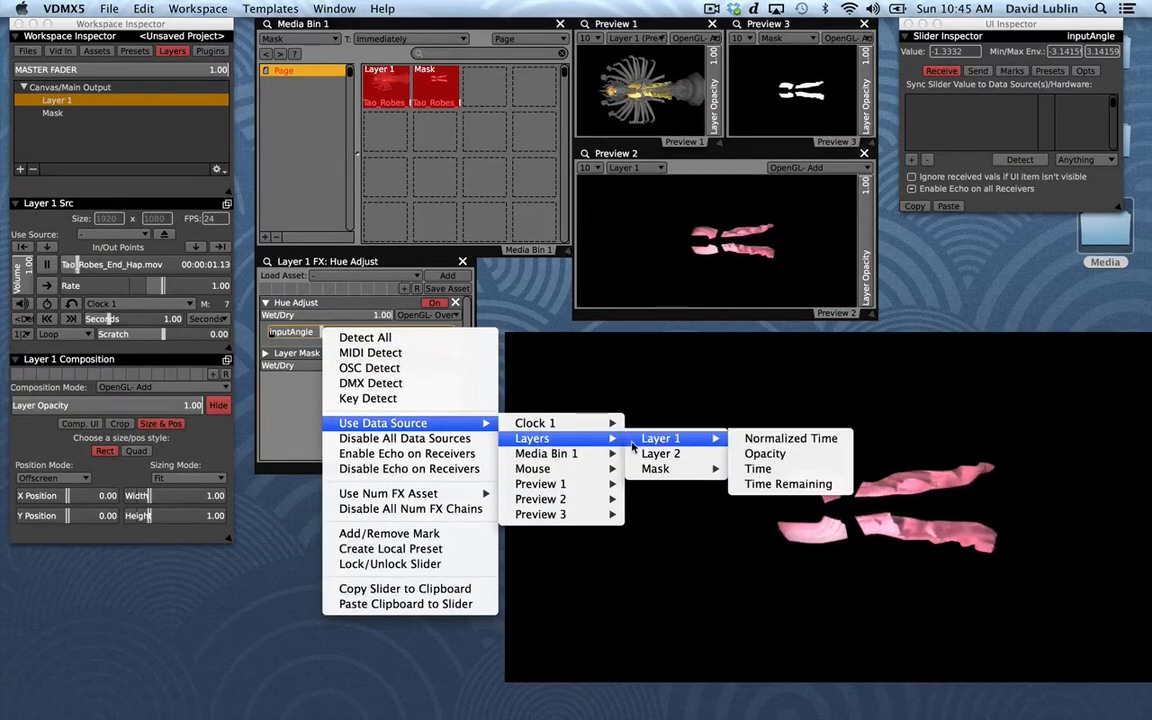
pyautogui.click(753, 440)
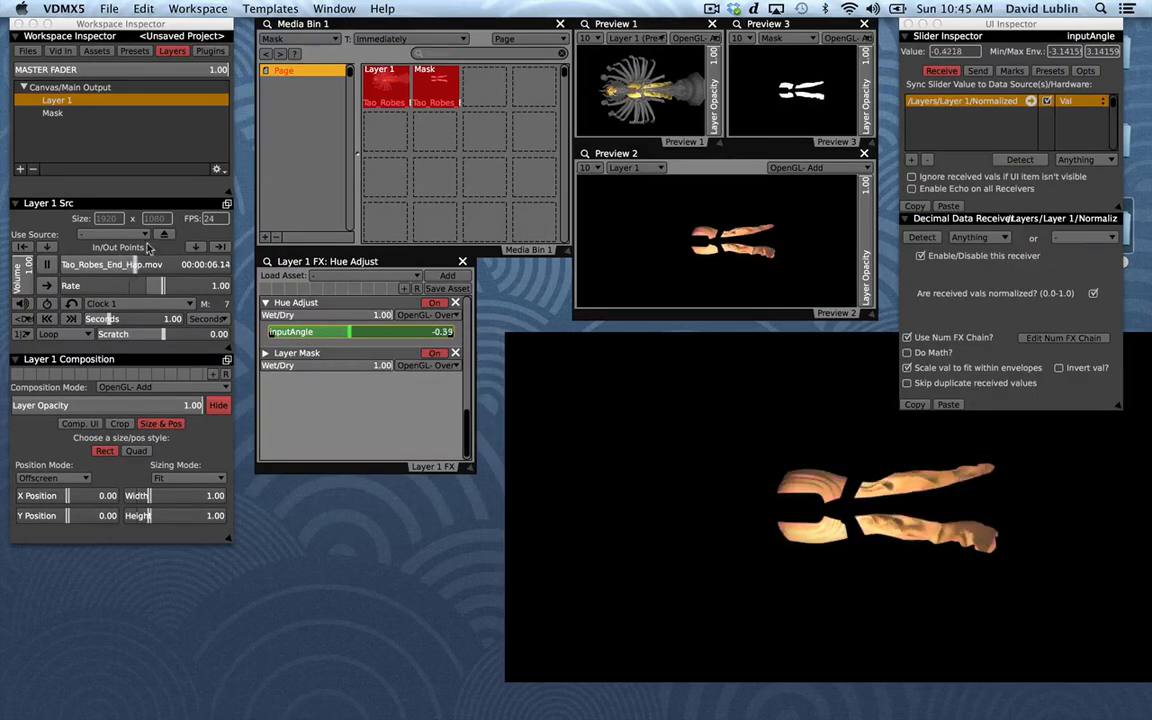
# Detach Layer 1's source controls into a window directly below the Layer 1 FX window and match the two windows' widths
pyautogui.click(227, 204)
pyautogui.moveTo(378, 239); pyautogui.dragTo(313, 480)
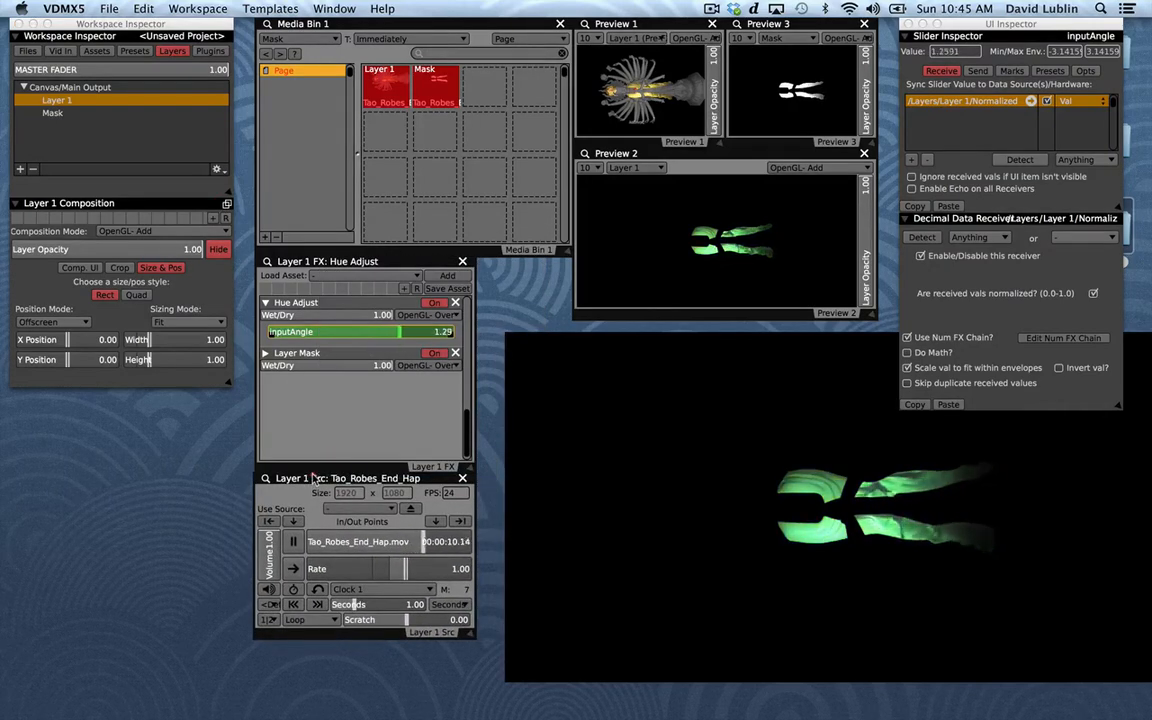
pyautogui.moveTo(471, 476); pyautogui.dragTo(436, 479)
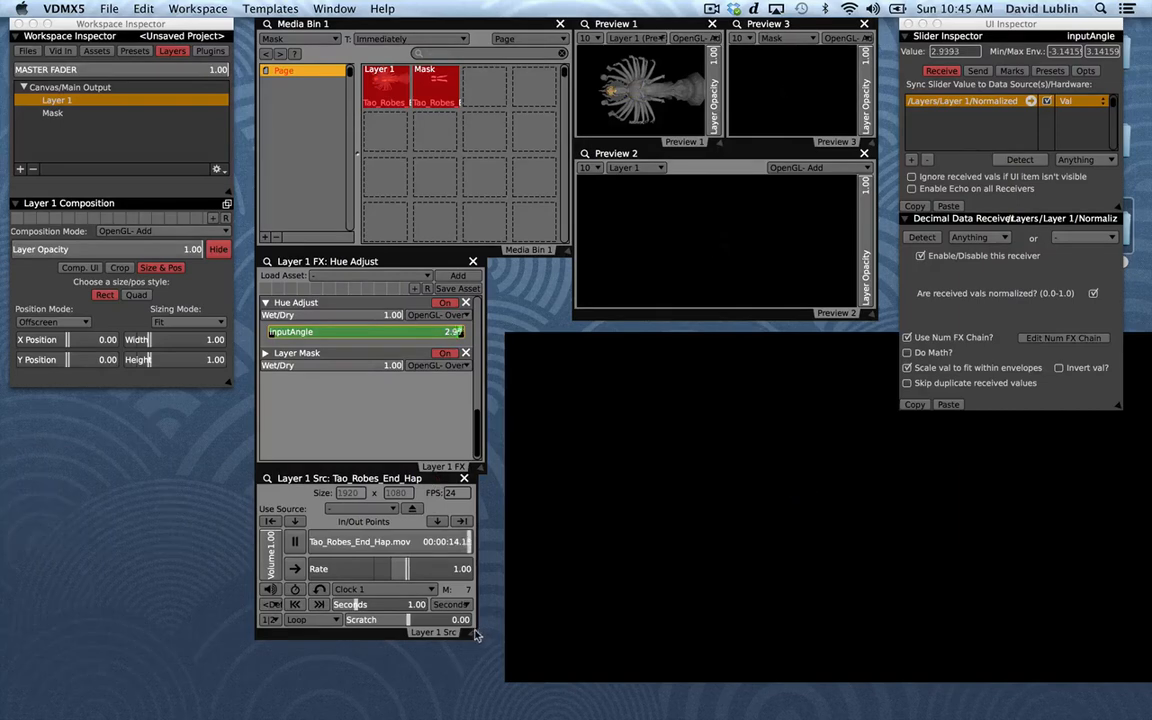
pyautogui.moveTo(476, 636); pyautogui.dragTo(481, 636)
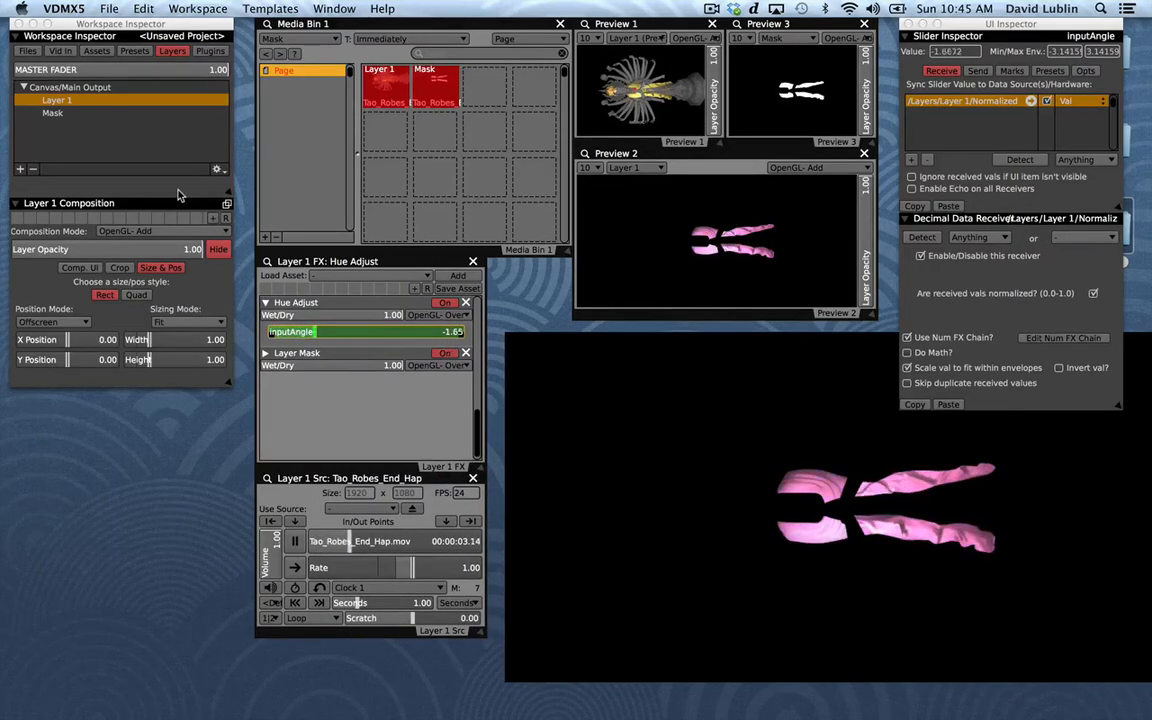
# Detach the Mask layer's source controls with its movie paused, and stack the Layer 1 source window directly beneath them
pyautogui.click(52, 114)
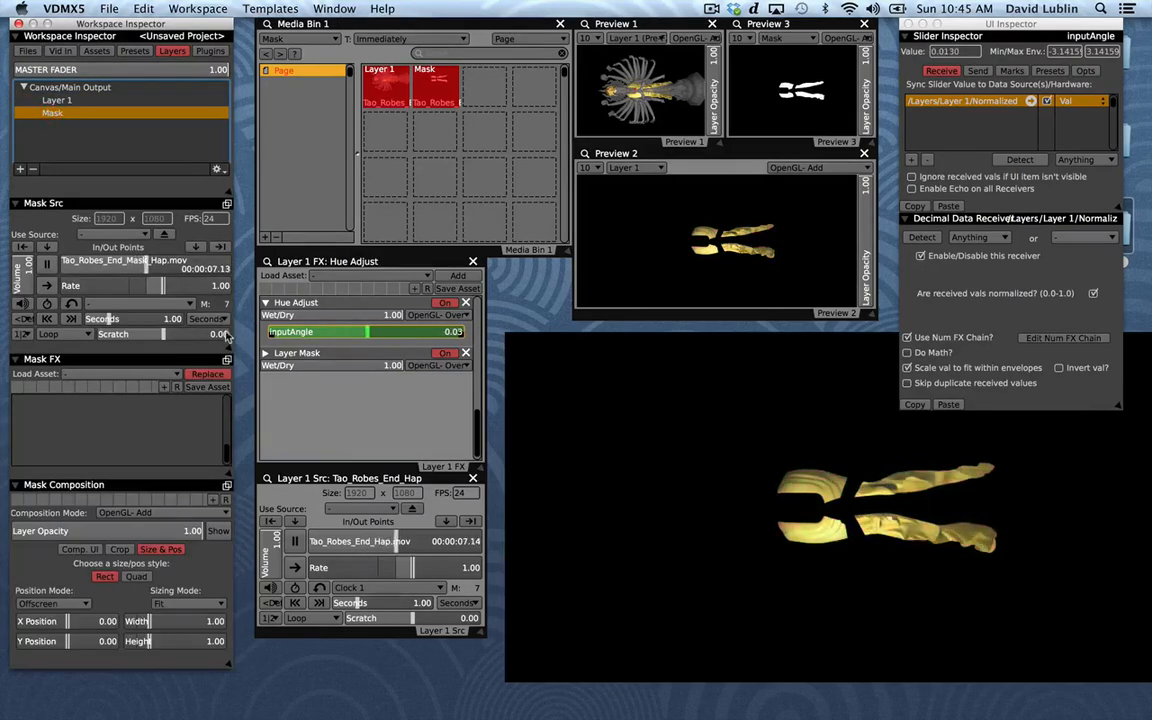
pyautogui.click(227, 204)
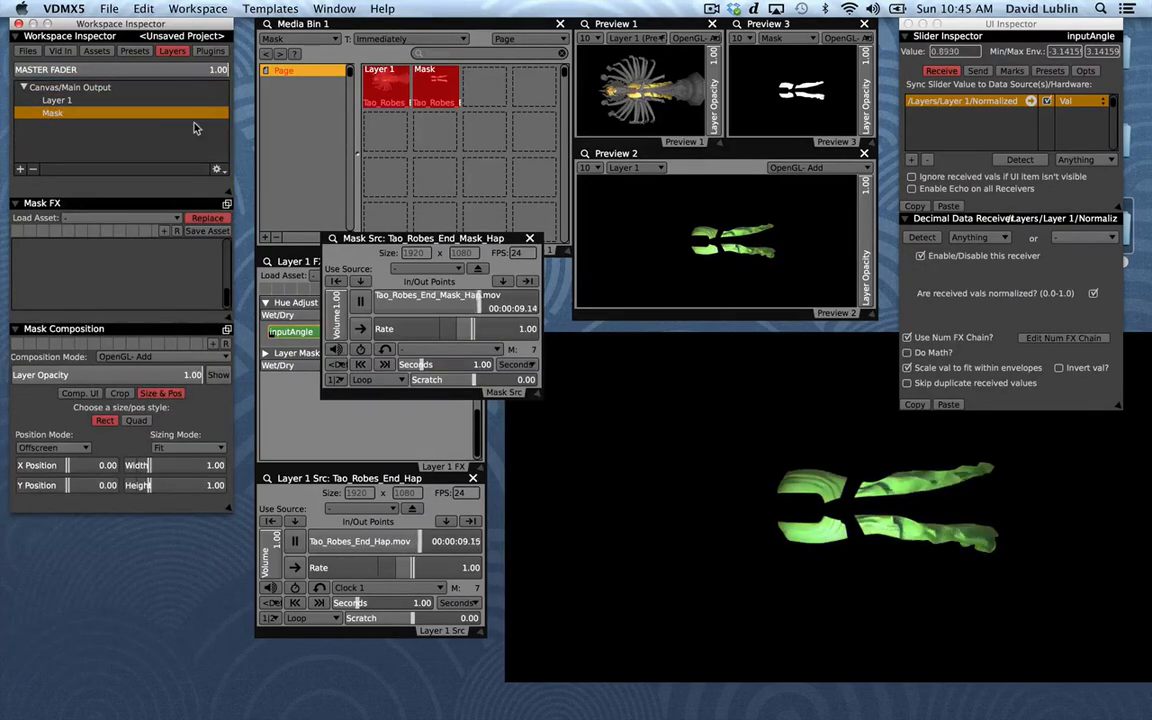
pyautogui.click(161, 132)
pyautogui.moveTo(385, 238); pyautogui.dragTo(73, 271)
pyautogui.click(48, 336)
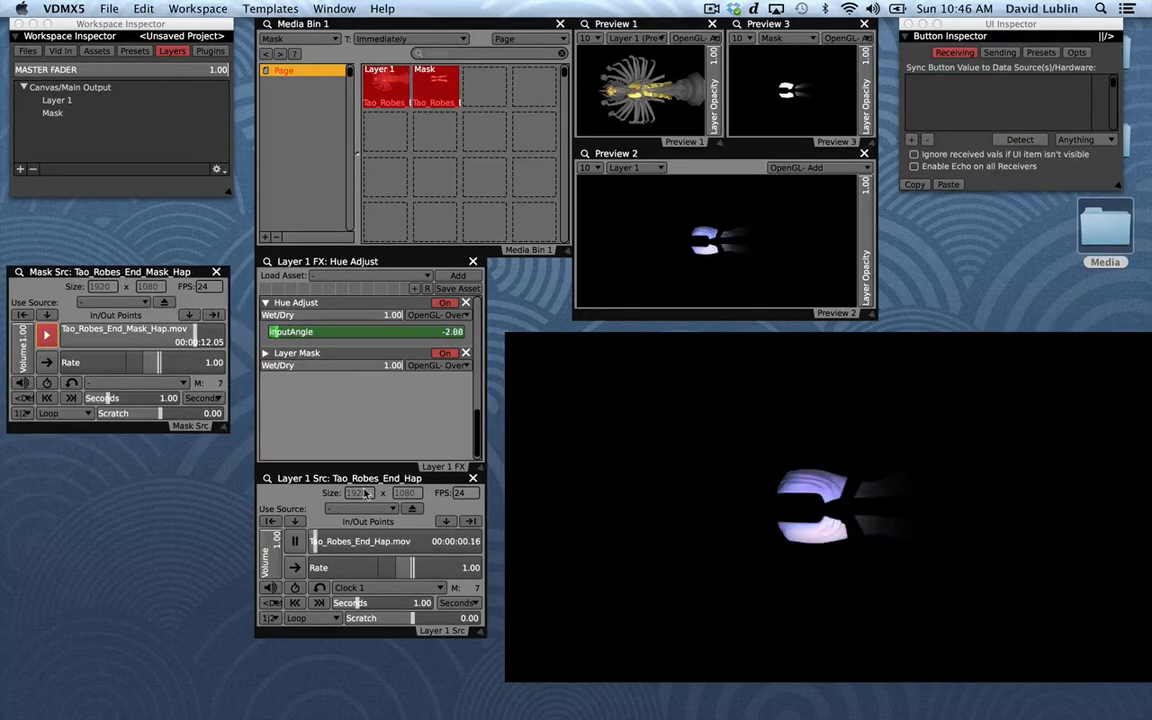
pyautogui.moveTo(322, 481); pyautogui.dragTo(76, 446)
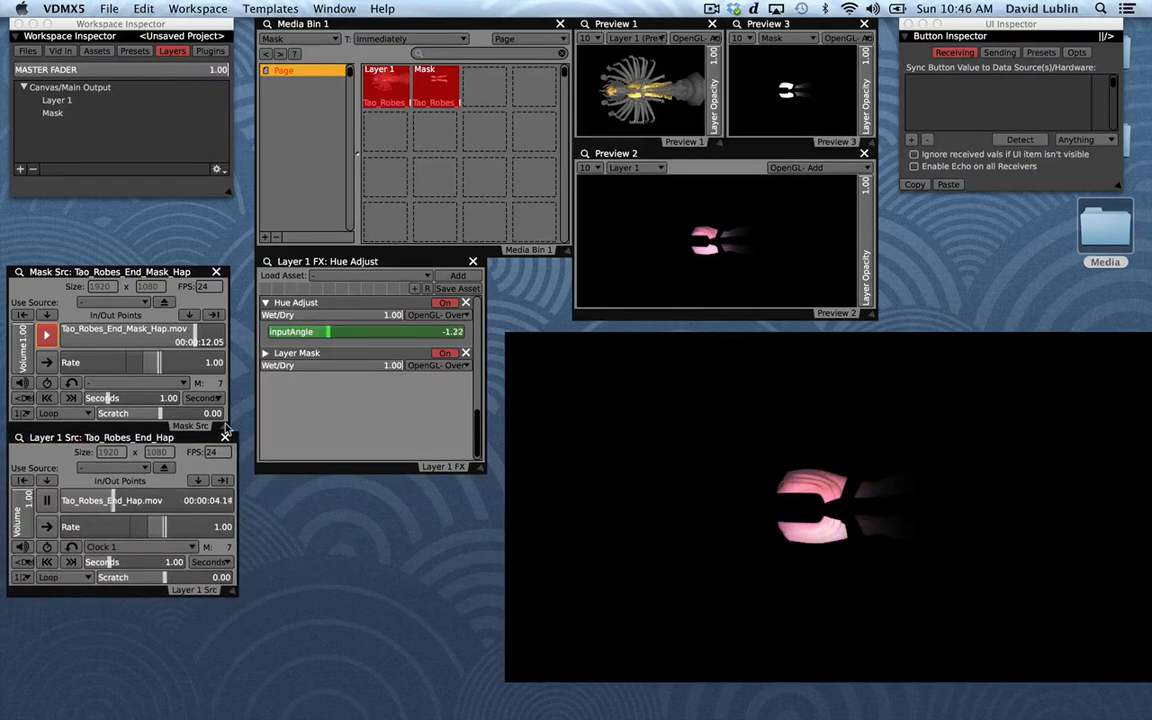
# Drive the Mask movie's playback position with Layer 1's Normalized Time as data source
pyautogui.rightClick(138, 342)
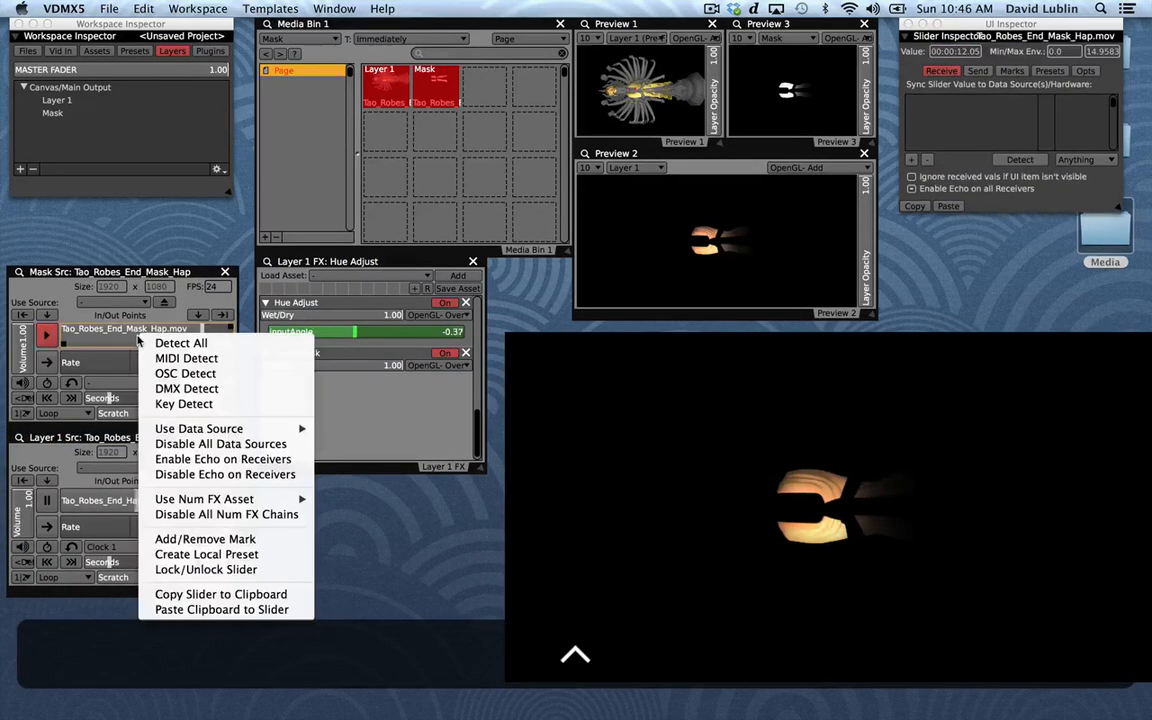
pyautogui.moveTo(200, 430)
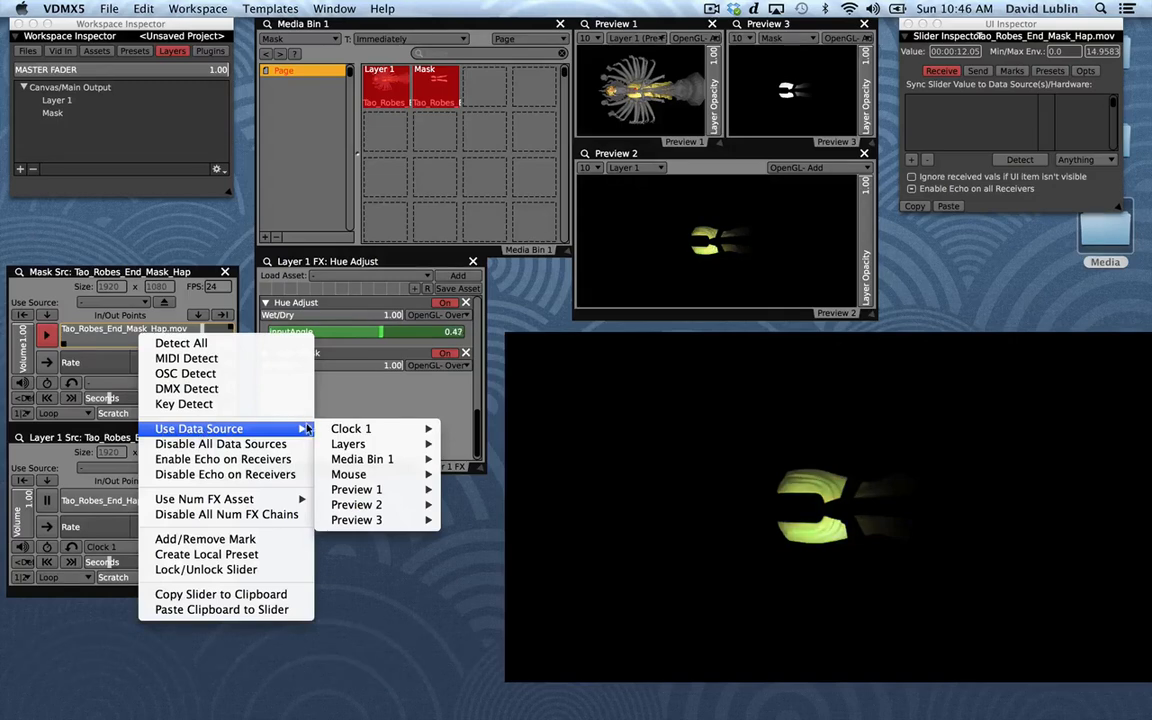
pyautogui.moveTo(465, 447)
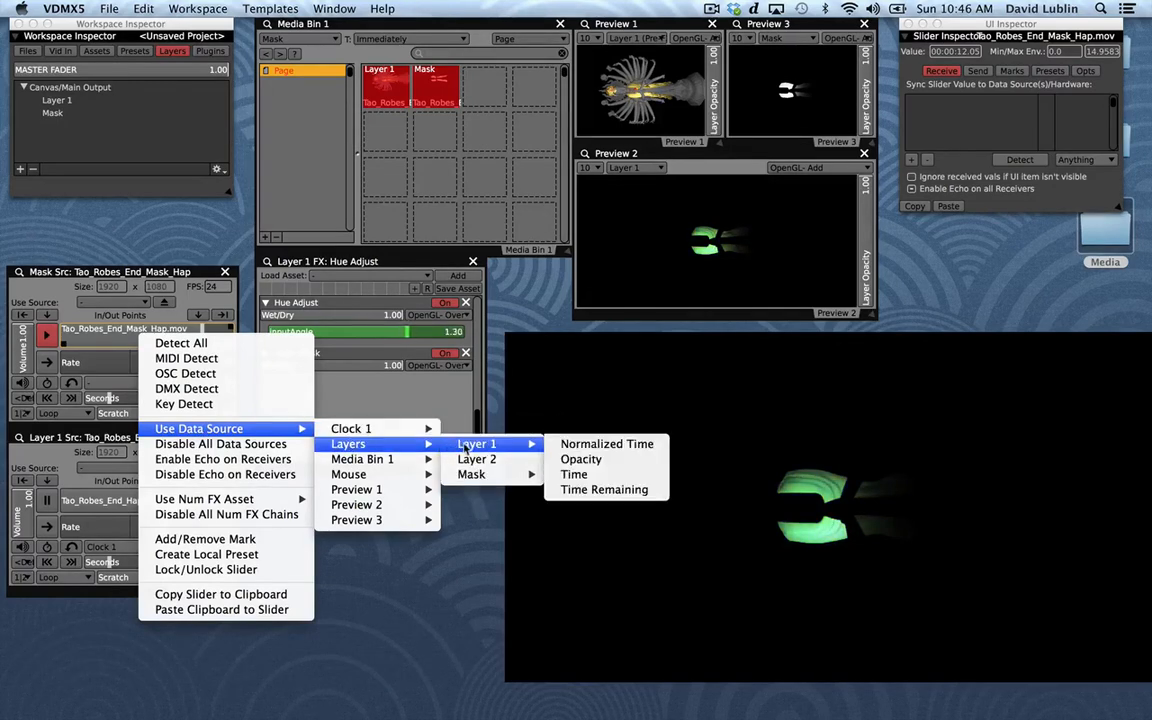
pyautogui.click(590, 445)
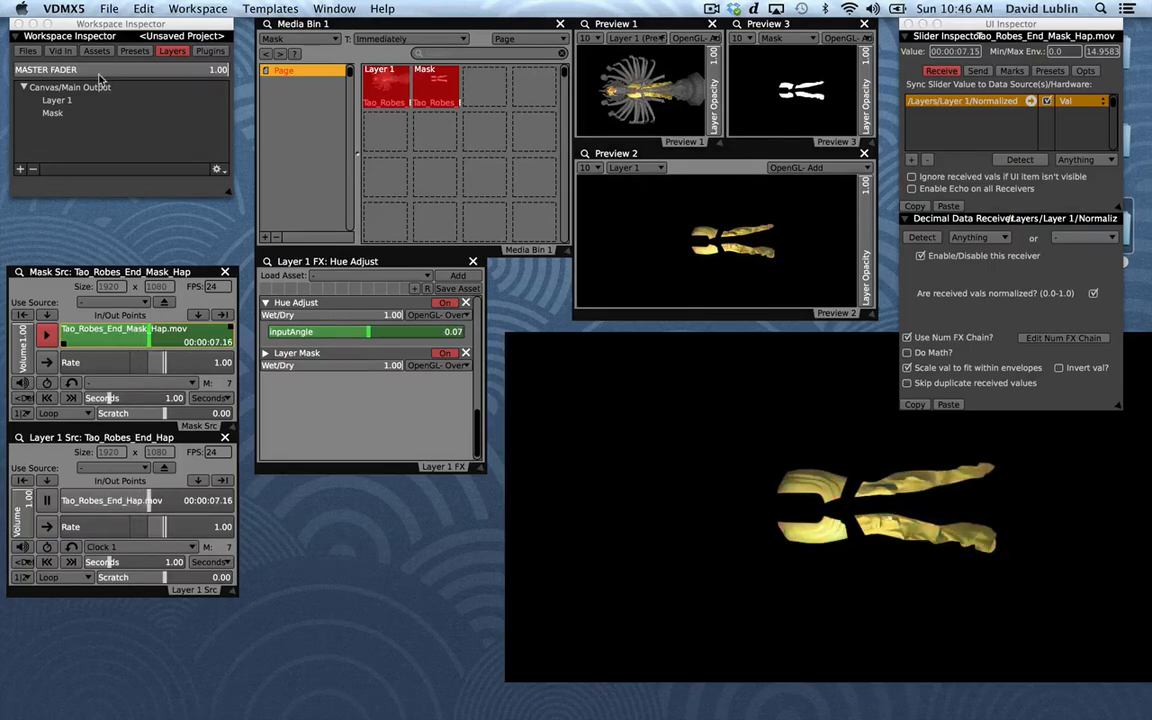
# Add a new layer between Layer 1 and Mask, and set its source to Layer 1 (Pre-FX)
pyautogui.click(20, 170)
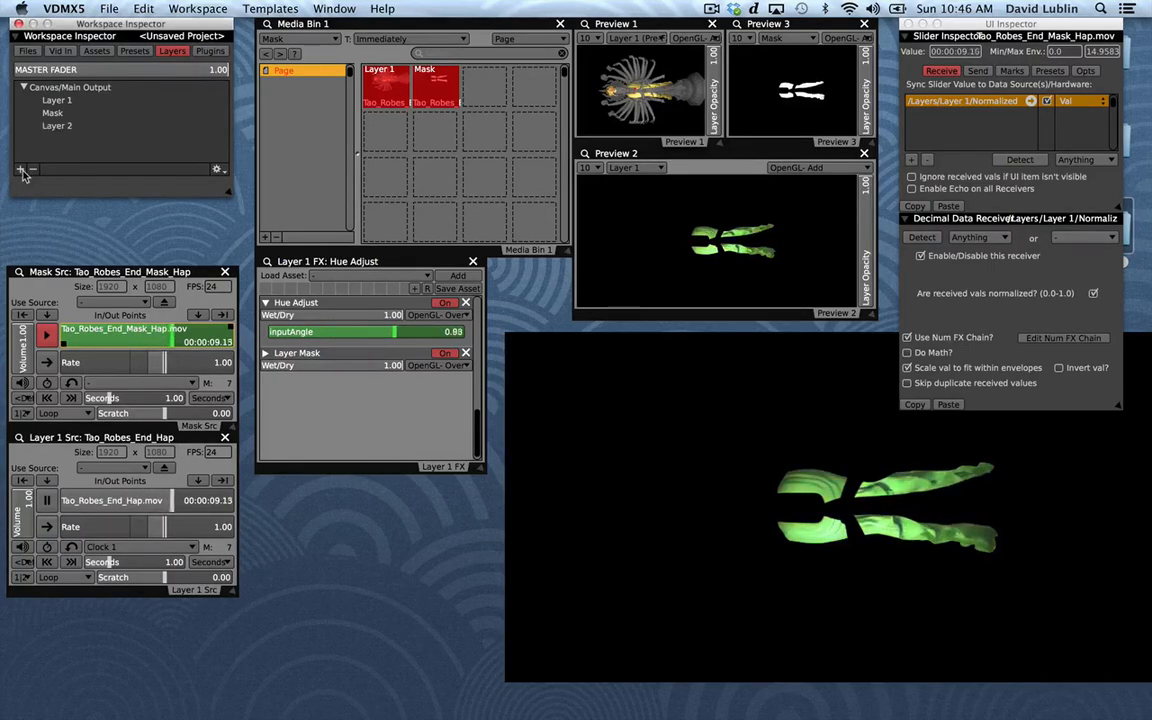
pyautogui.moveTo(57, 127); pyautogui.dragTo(64, 113)
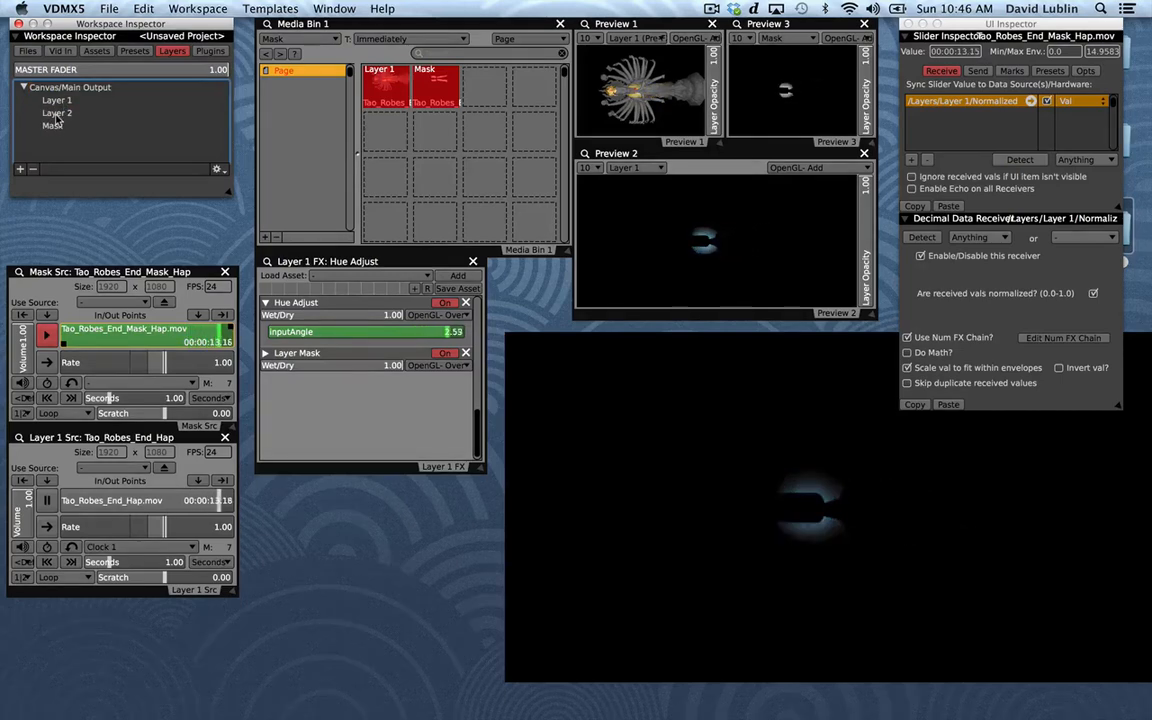
pyautogui.click(57, 115)
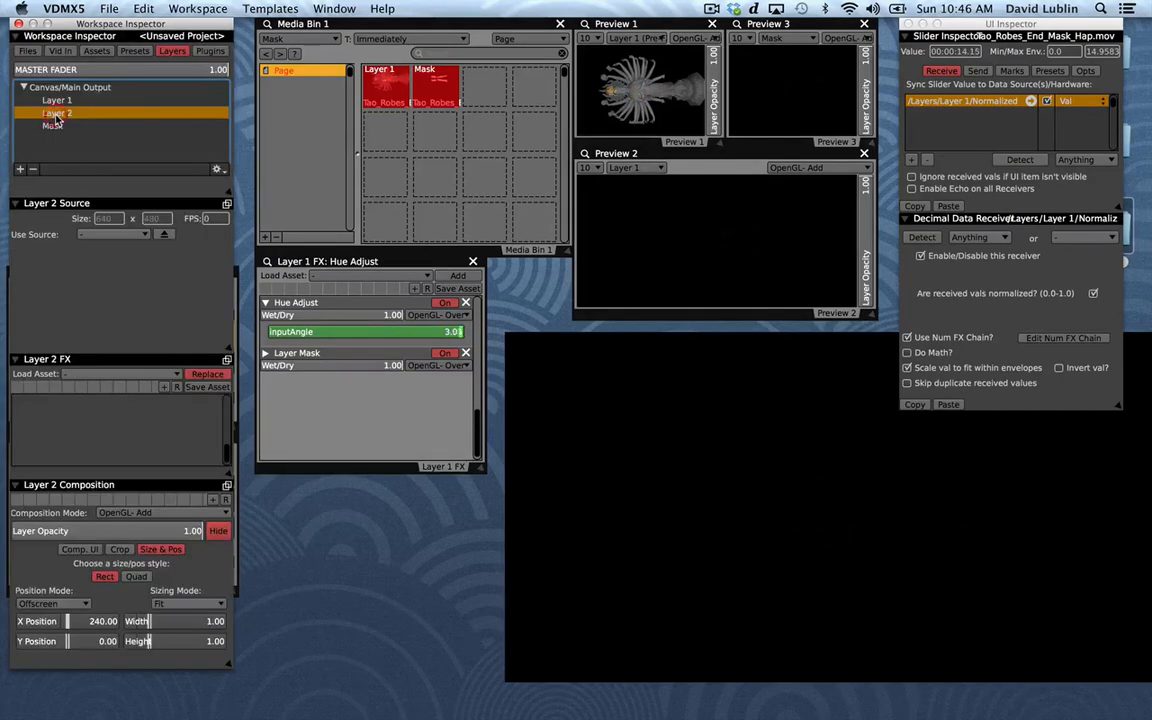
pyautogui.click(127, 237)
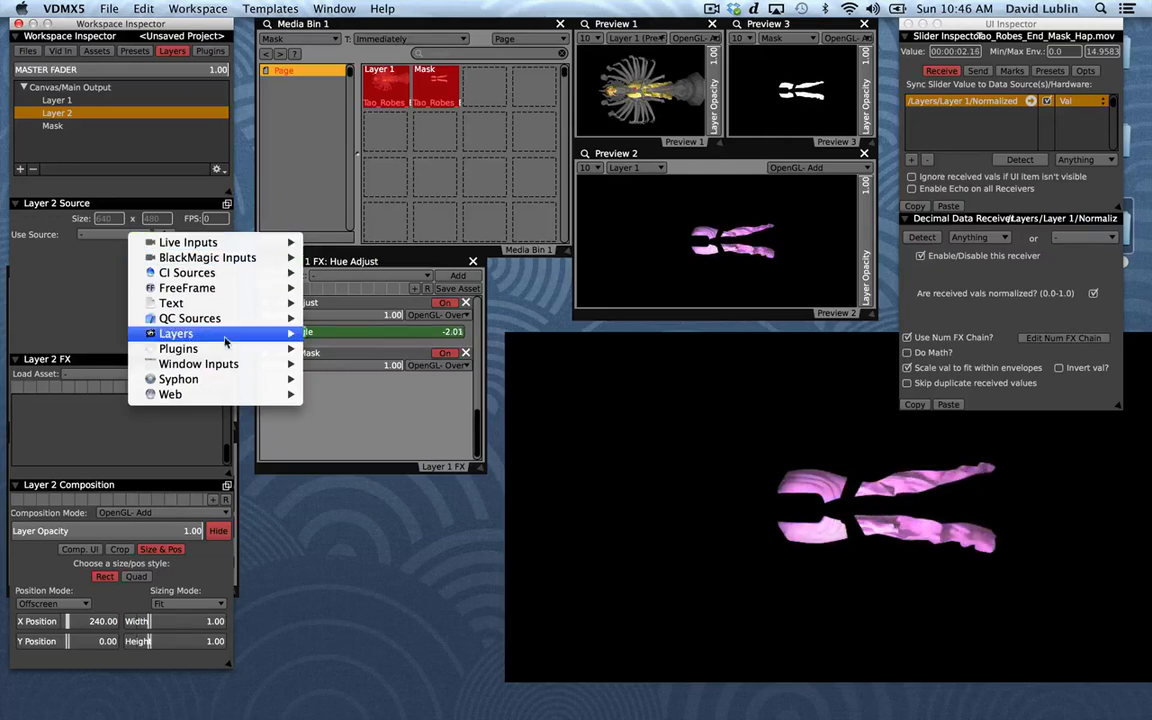
pyautogui.moveTo(226, 364)
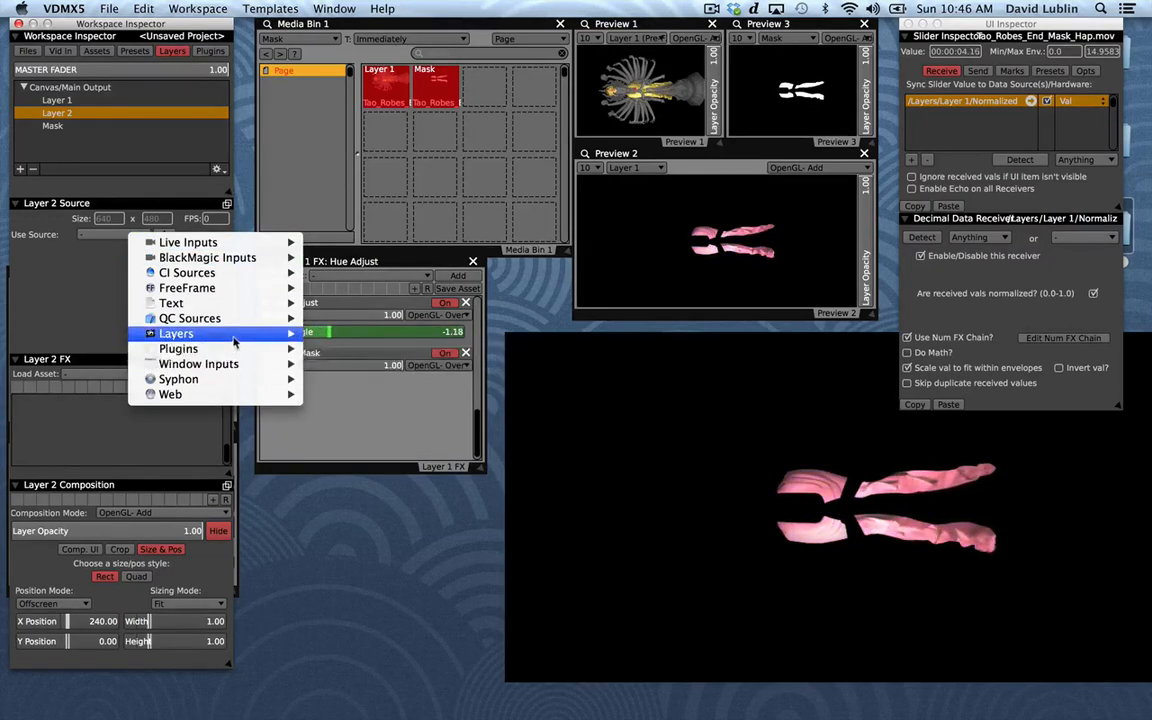
pyautogui.moveTo(233, 338)
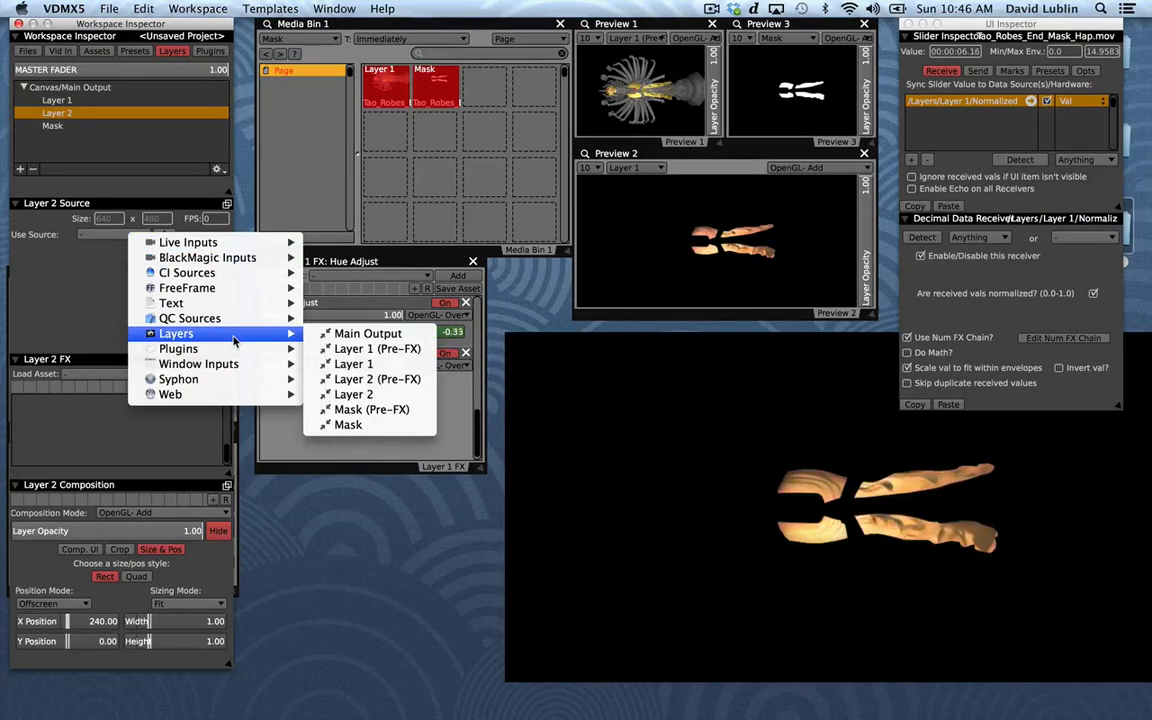
pyautogui.click(345, 349)
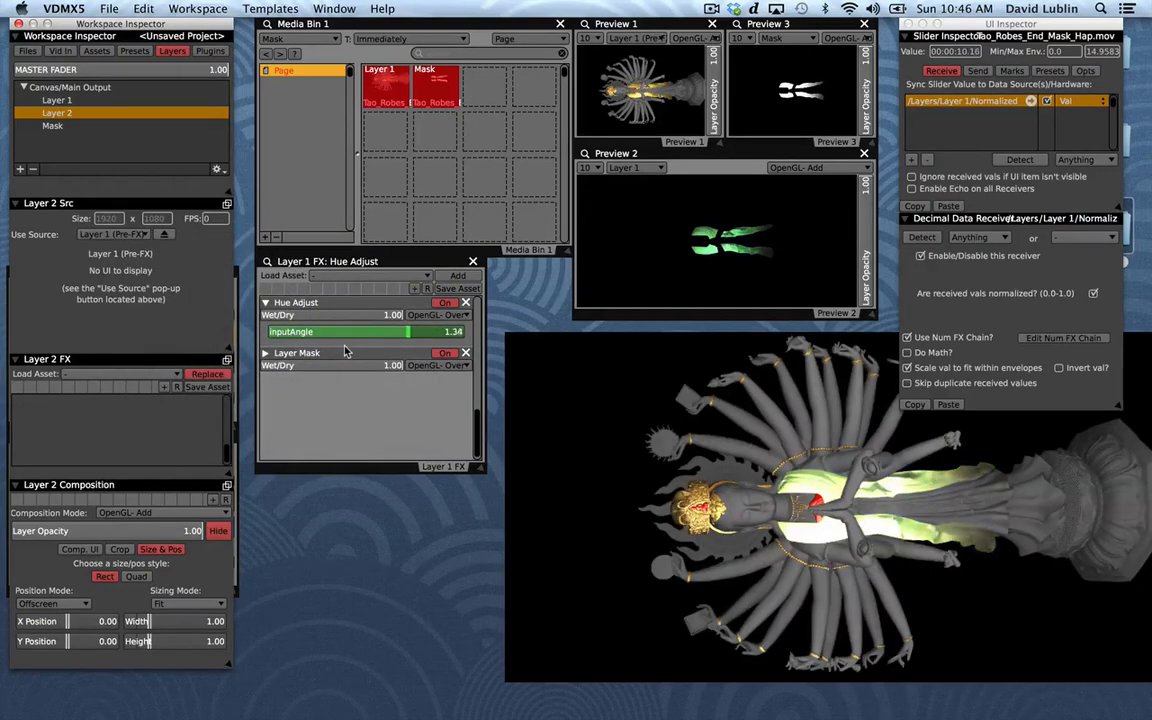
# Rename Layer 1 as Movie Layer and Layer 2 as Background
pyautogui.click(60, 101)
pyautogui.doubleClick(62, 104)
pyautogui.write('Movie L')
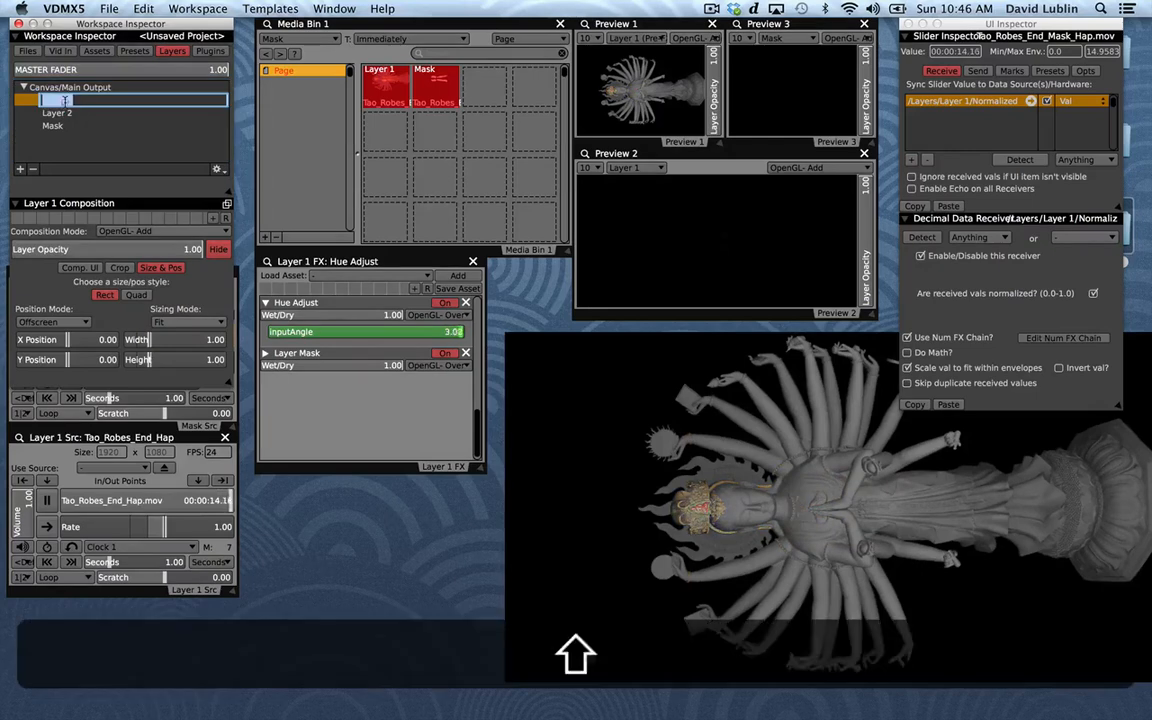
pyautogui.write('ayer')
pyautogui.press('Return')
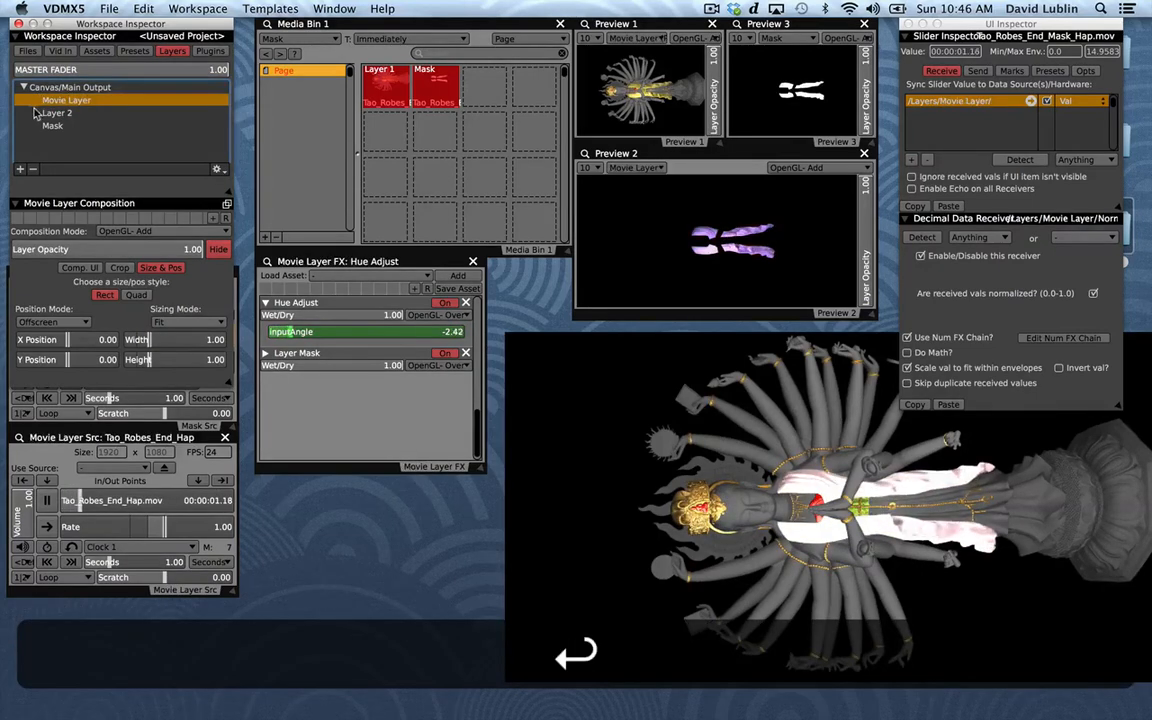
pyautogui.doubleClick(54, 113)
pyautogui.write('Bac')
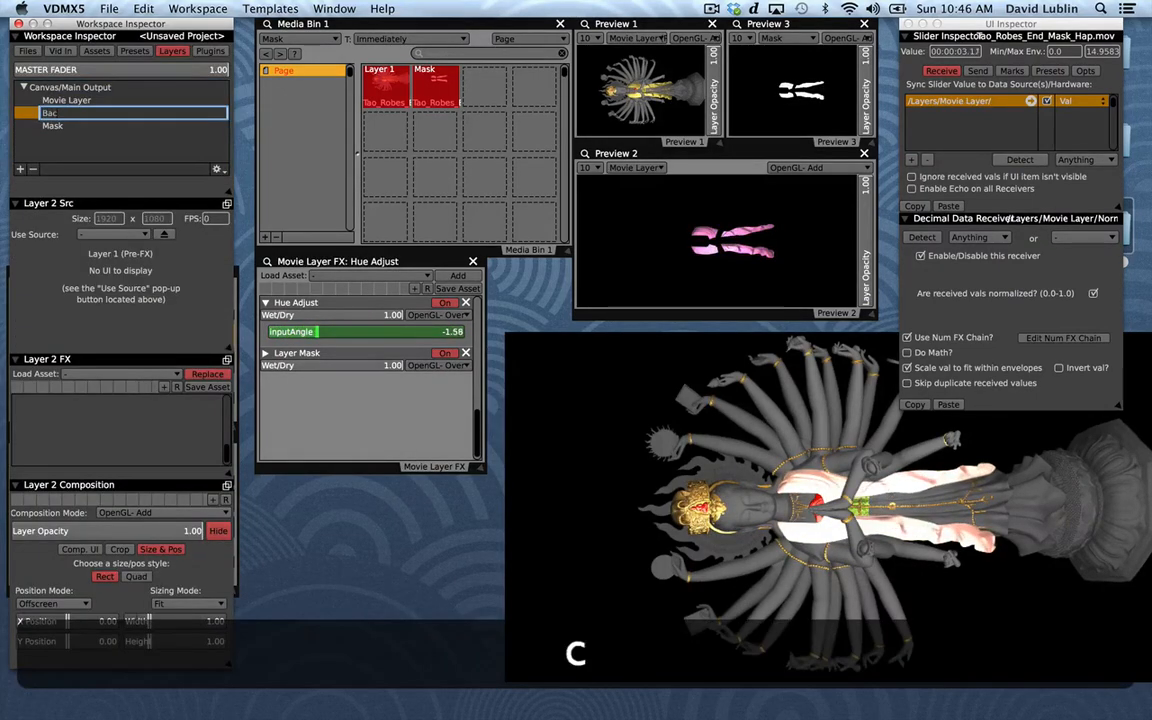
pyautogui.write('kground')
pyautogui.press('Return')
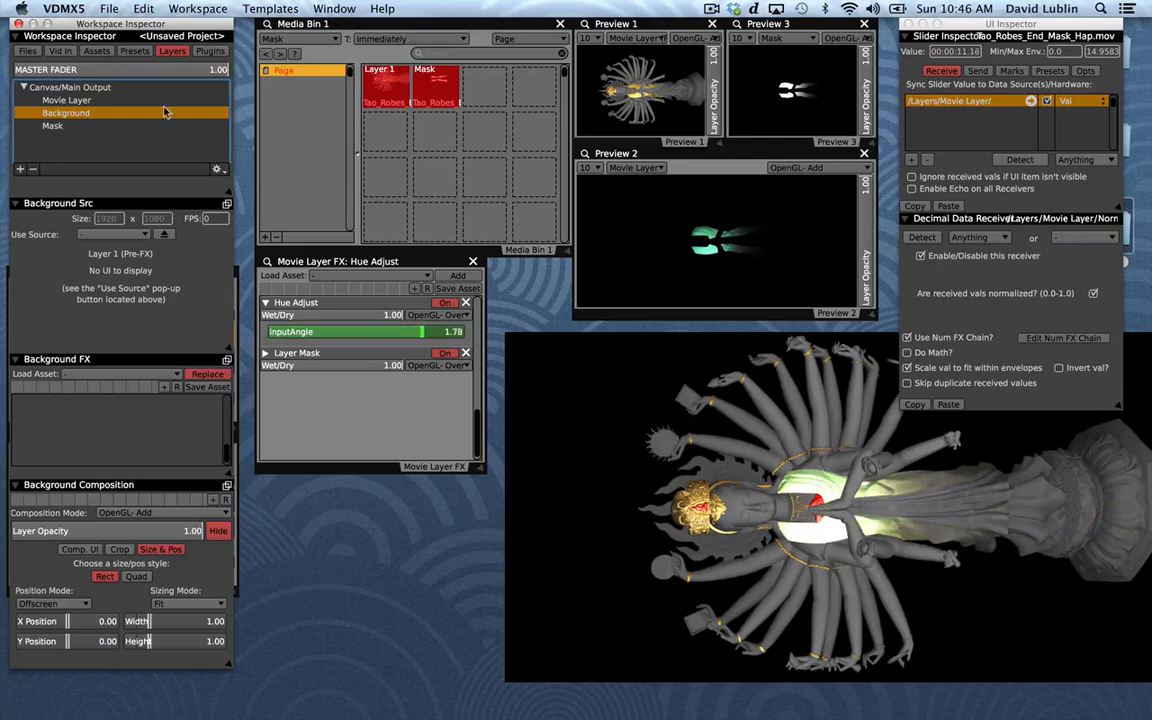
# Select the Movie Layer and move the stacked Mask and Movie Layer source windows below Preview 2, shifting the inspector and output windows
pyautogui.click(78, 101)
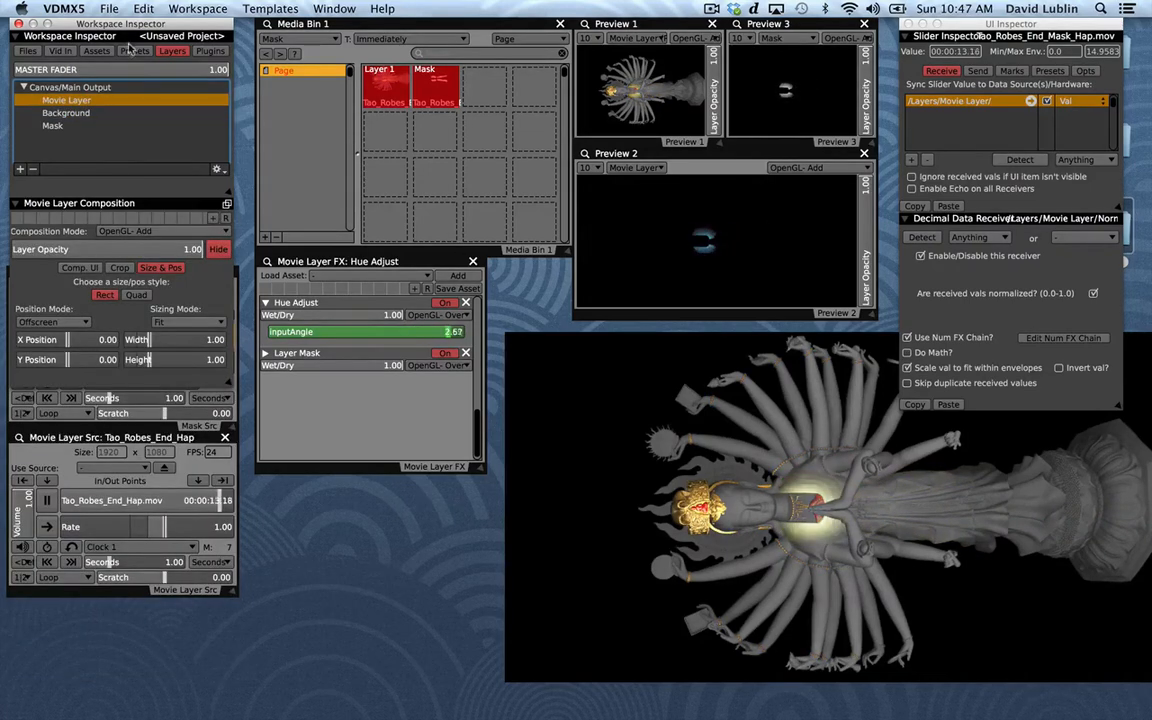
pyautogui.moveTo(130, 46); pyautogui.dragTo(333, 46)
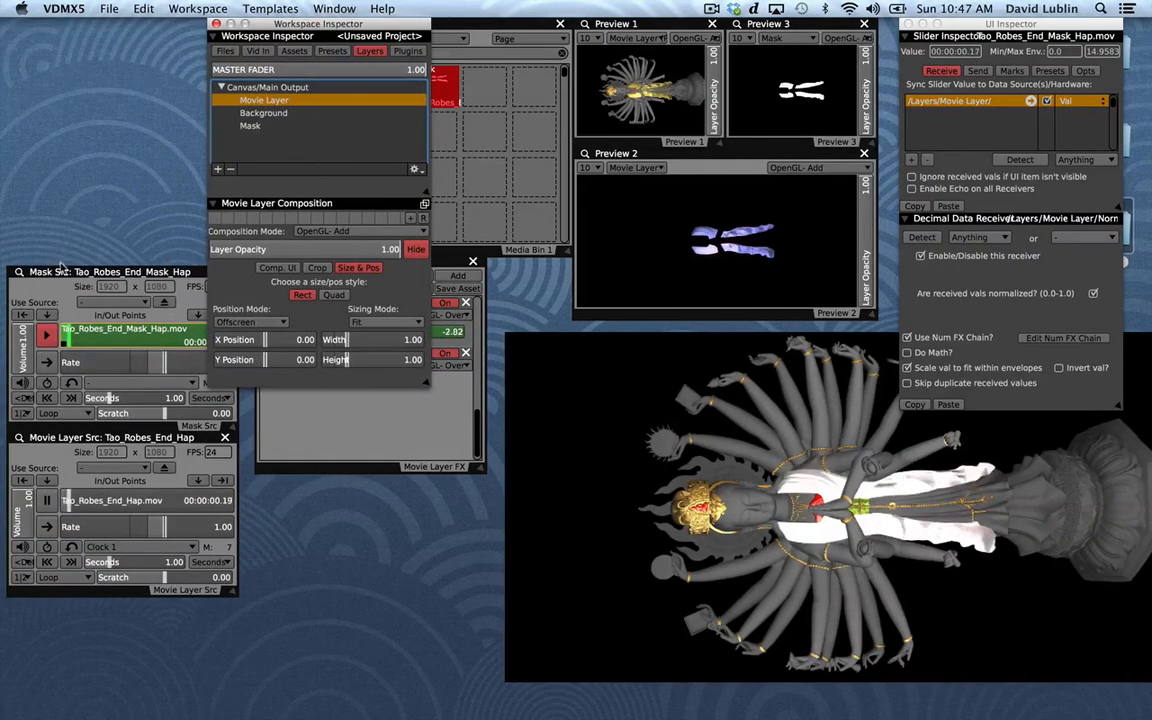
pyautogui.moveTo(60, 269); pyautogui.dragTo(627, 328)
pyautogui.click(515, 400)
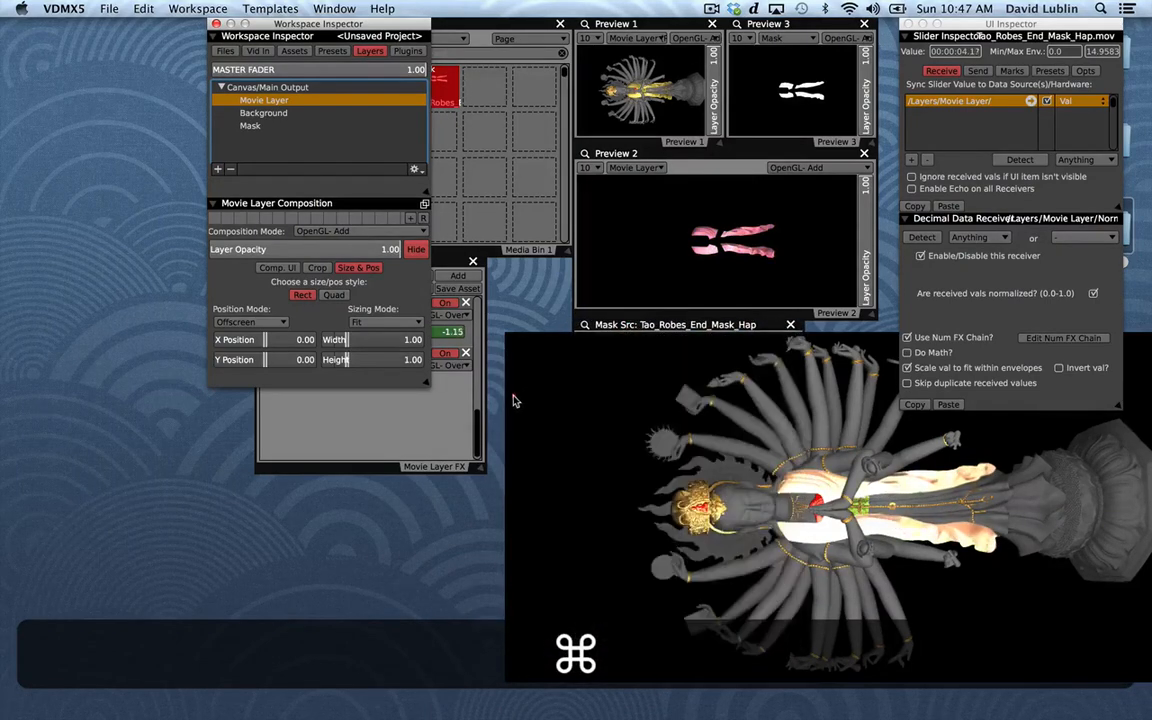
pyautogui.moveTo(515, 400); pyautogui.dragTo(378, 428)
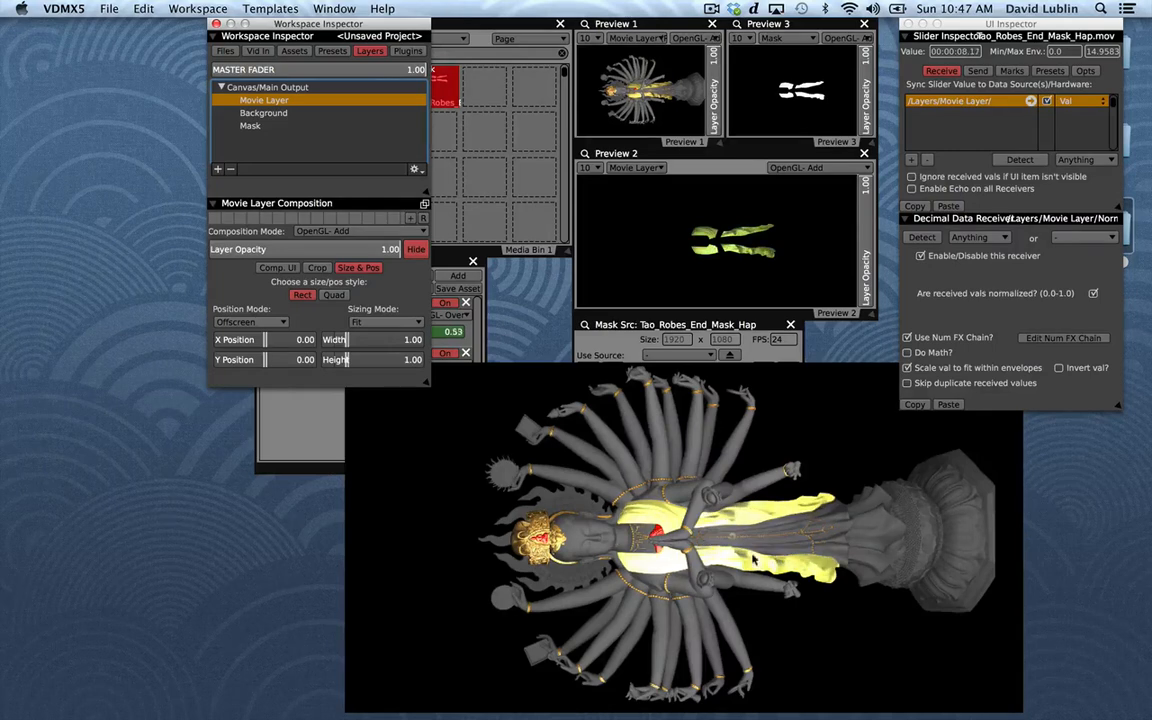
# Set the Movie Layer's composition mode to OpenGL- Over, and move the inspector and output windows clear of the FX window
pyautogui.click(309, 232)
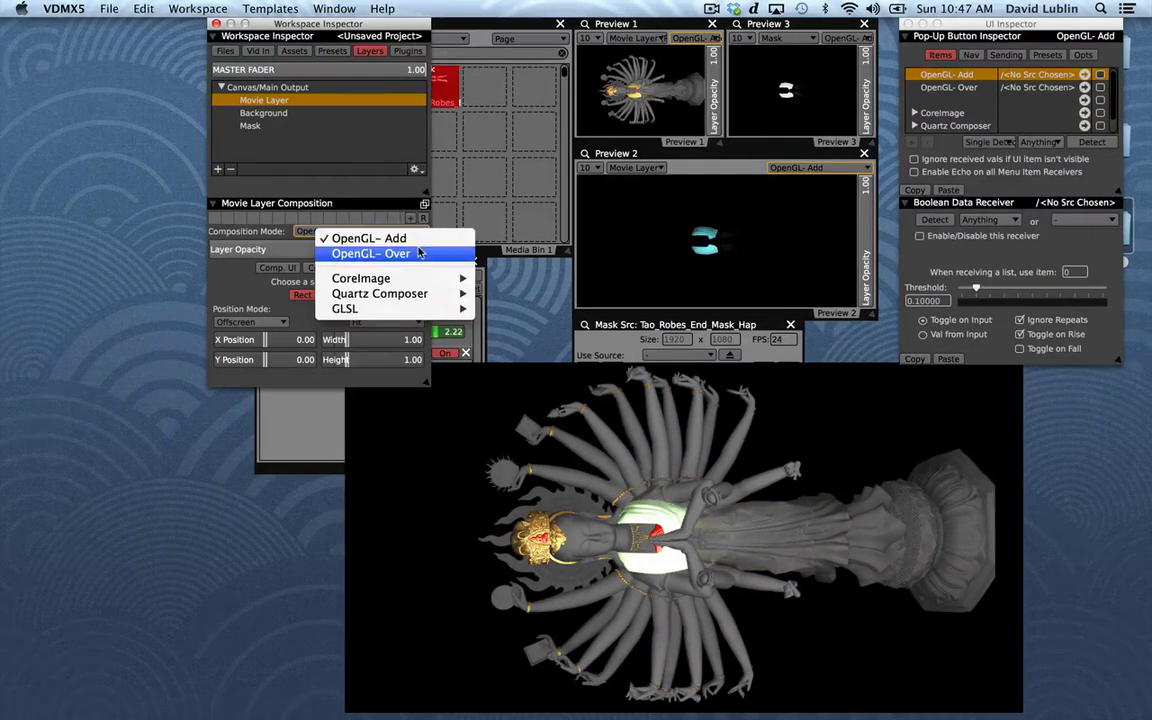
pyautogui.click(420, 253)
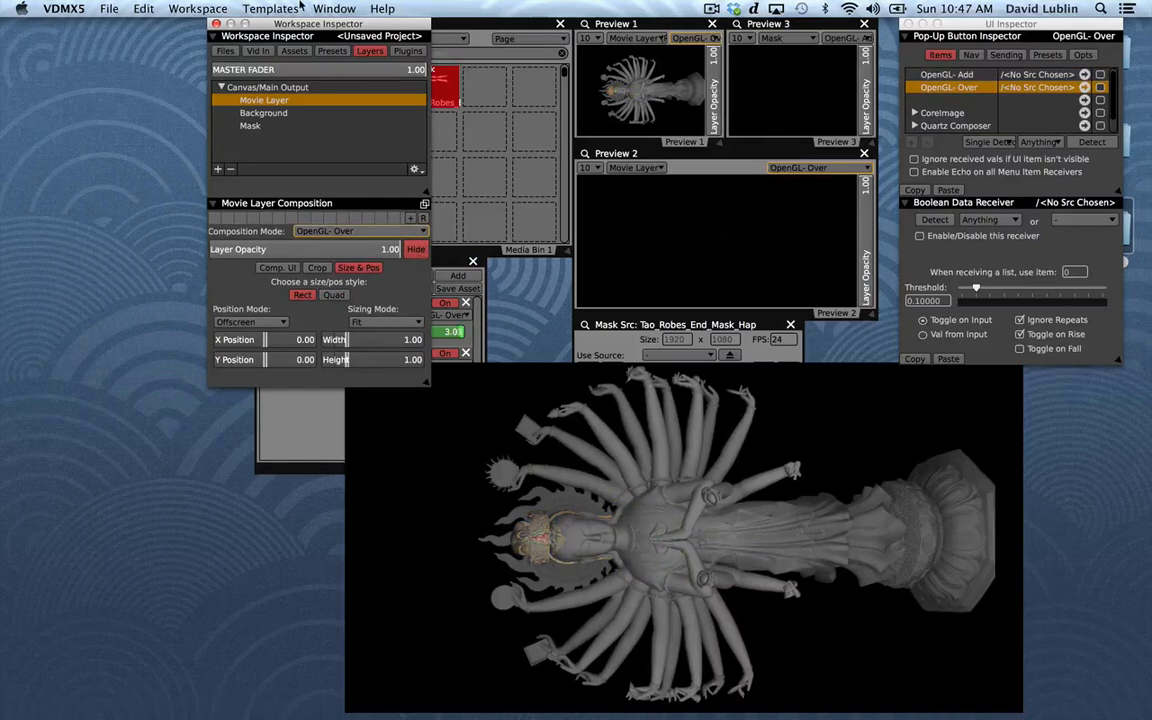
pyautogui.moveTo(289, 20); pyautogui.dragTo(108, 19)
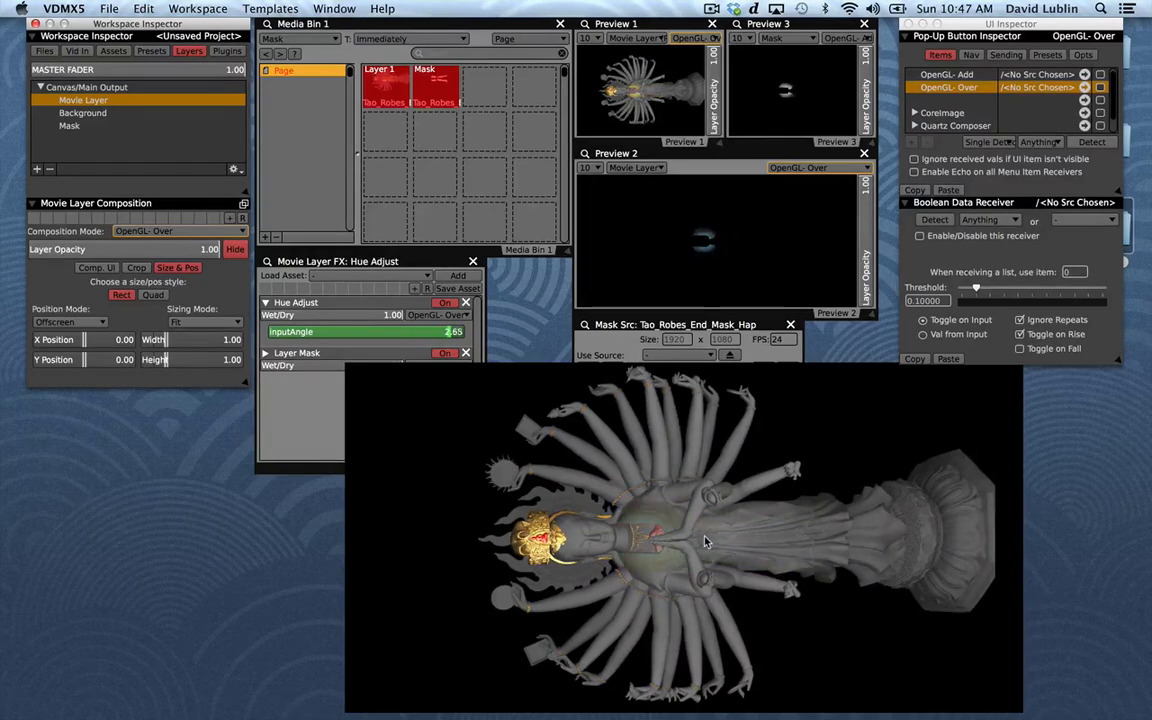
pyautogui.moveTo(630, 523); pyautogui.dragTo(749, 505)
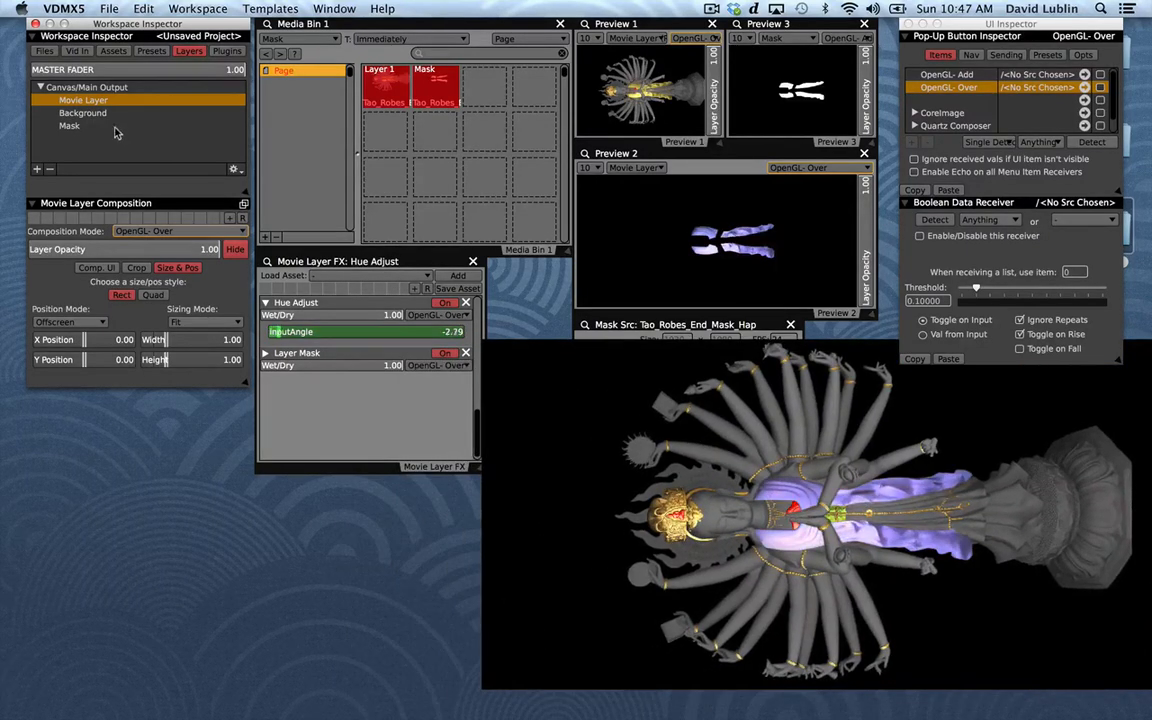
# Detach the Background layer's FX controls into their own window directly below the Movie Layer FX window
pyautogui.click(101, 114)
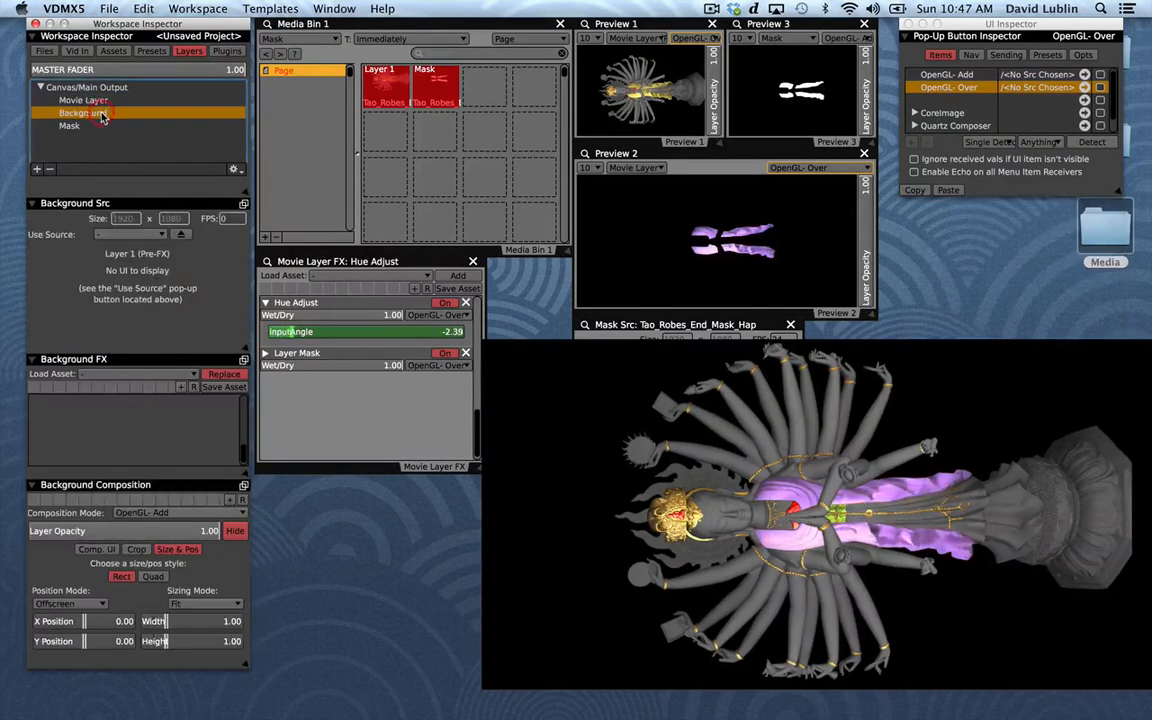
pyautogui.click(244, 360)
pyautogui.moveTo(381, 257); pyautogui.dragTo(318, 486)
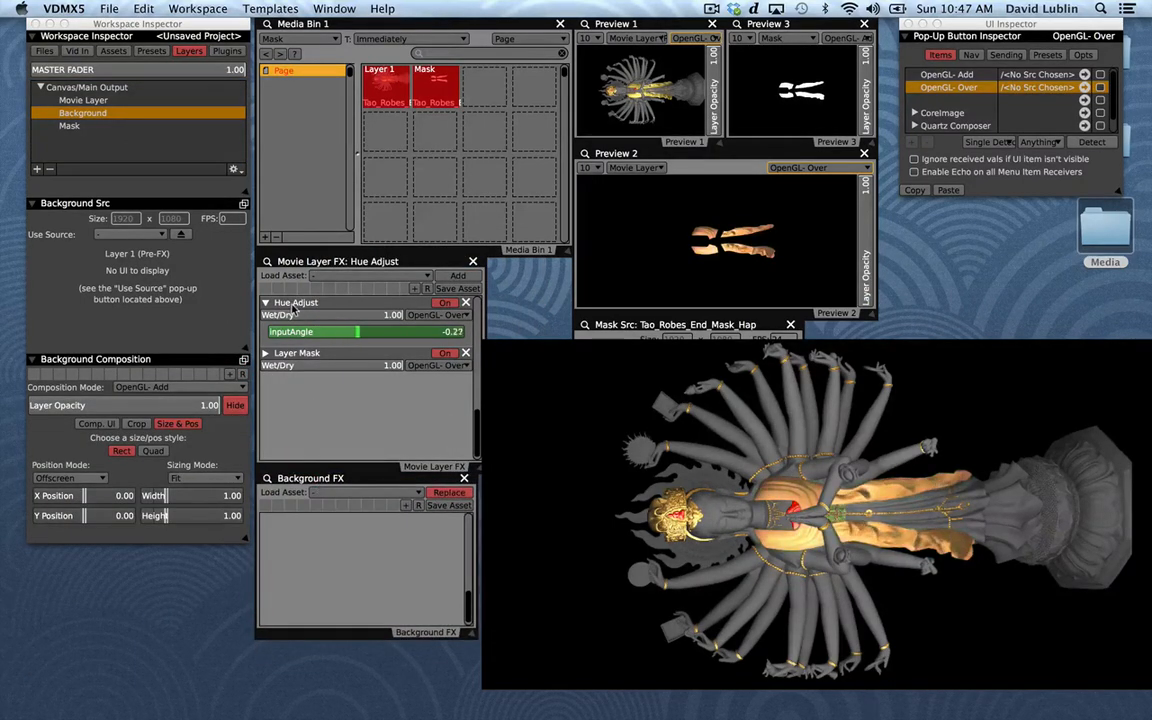
# Try the Hue Adjust effect on the Background layer, and return it to the Movie Layer's FX chain below Layer Mask
pyautogui.moveTo(296, 304); pyautogui.dragTo(330, 522)
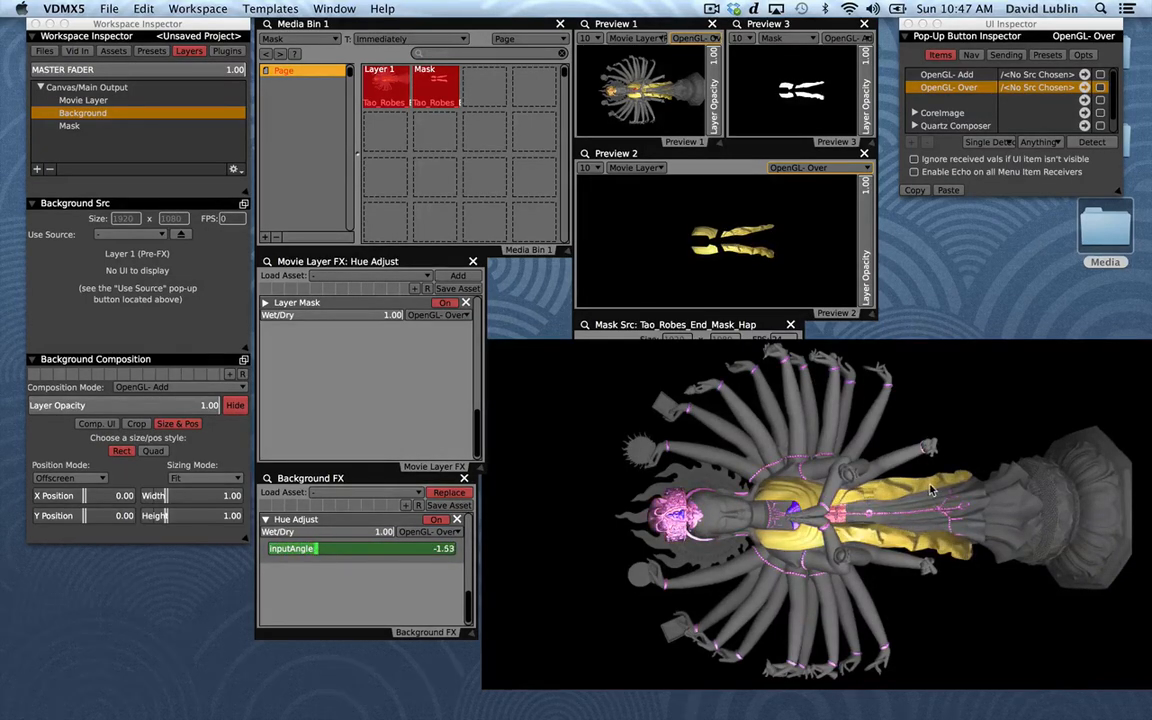
pyautogui.moveTo(308, 525); pyautogui.dragTo(312, 371)
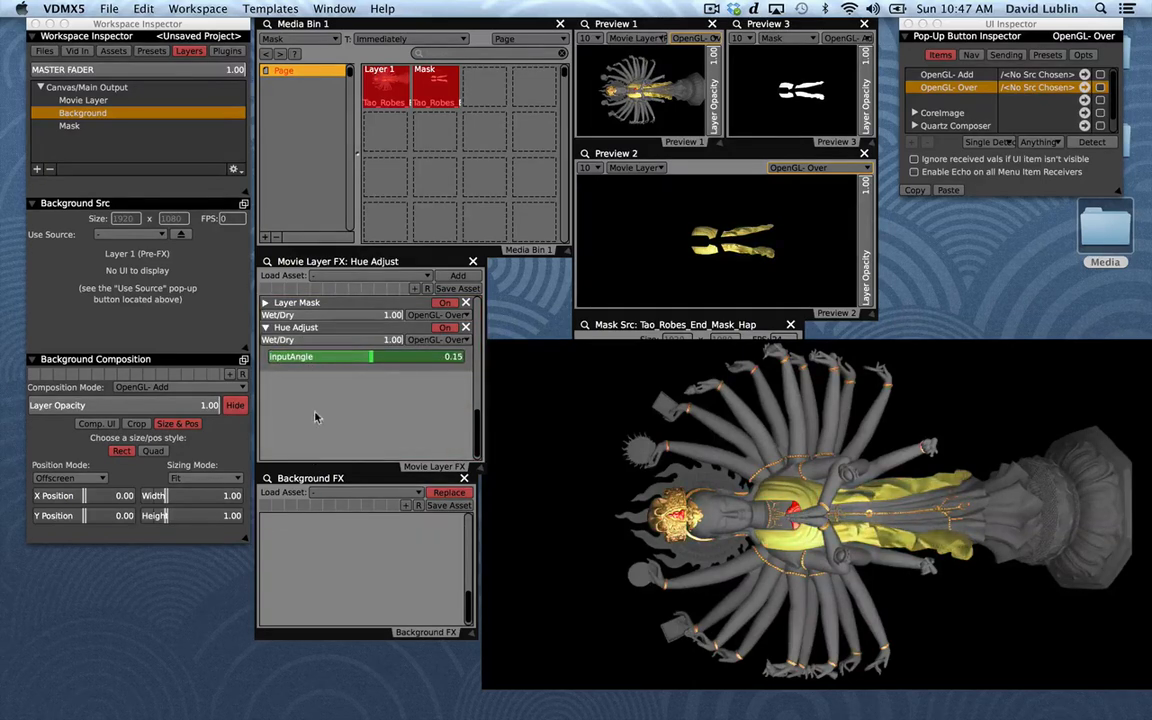
# Try a Color Adjustment Hue Adjust effect on the Background layer with inputAngle at about -1.13, and remove the effect
pyautogui.click(334, 492)
pyautogui.moveTo(351, 489)
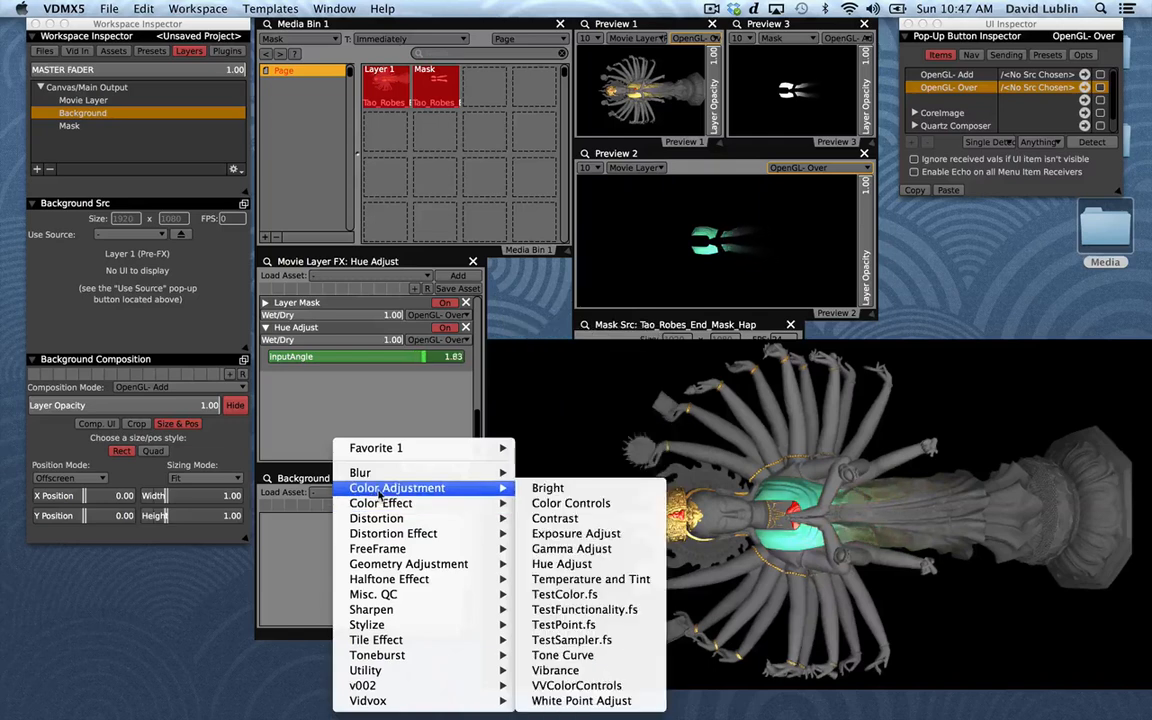
pyautogui.click(575, 564)
pyautogui.moveTo(340, 555)
pyautogui.mouseDown()
pyautogui.moveTo(324, 555)
pyautogui.moveTo(442, 561)
pyautogui.moveTo(328, 551)
pyautogui.mouseUp()
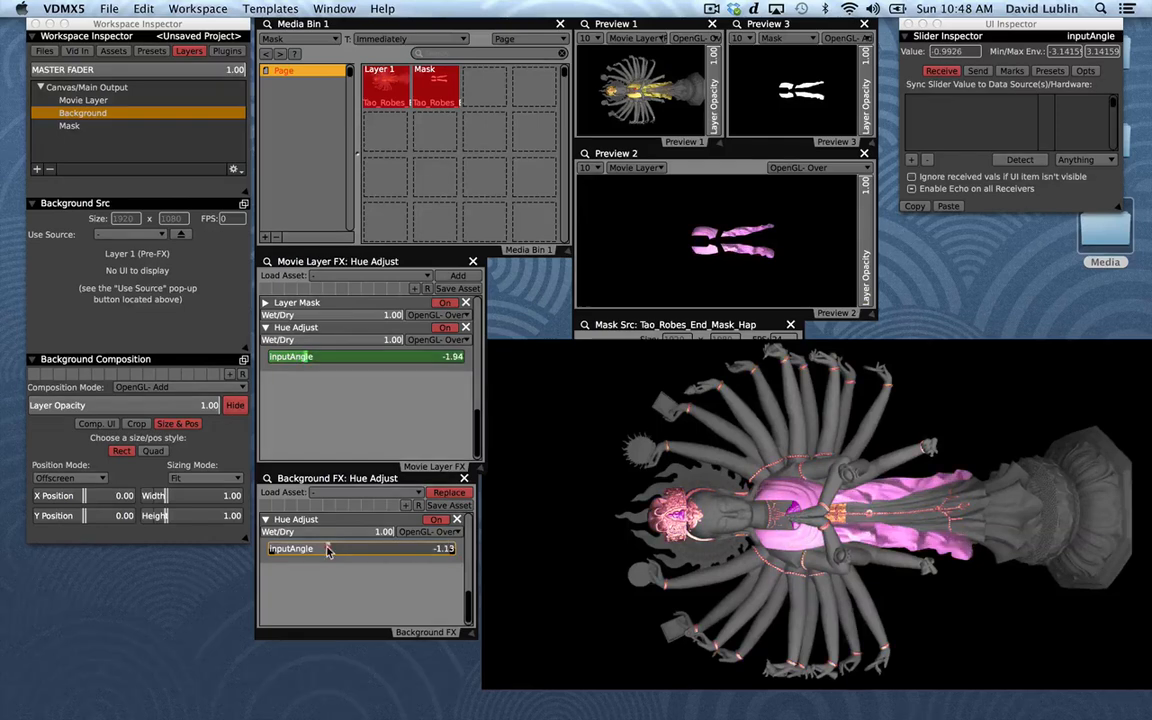
pyautogui.click(457, 520)
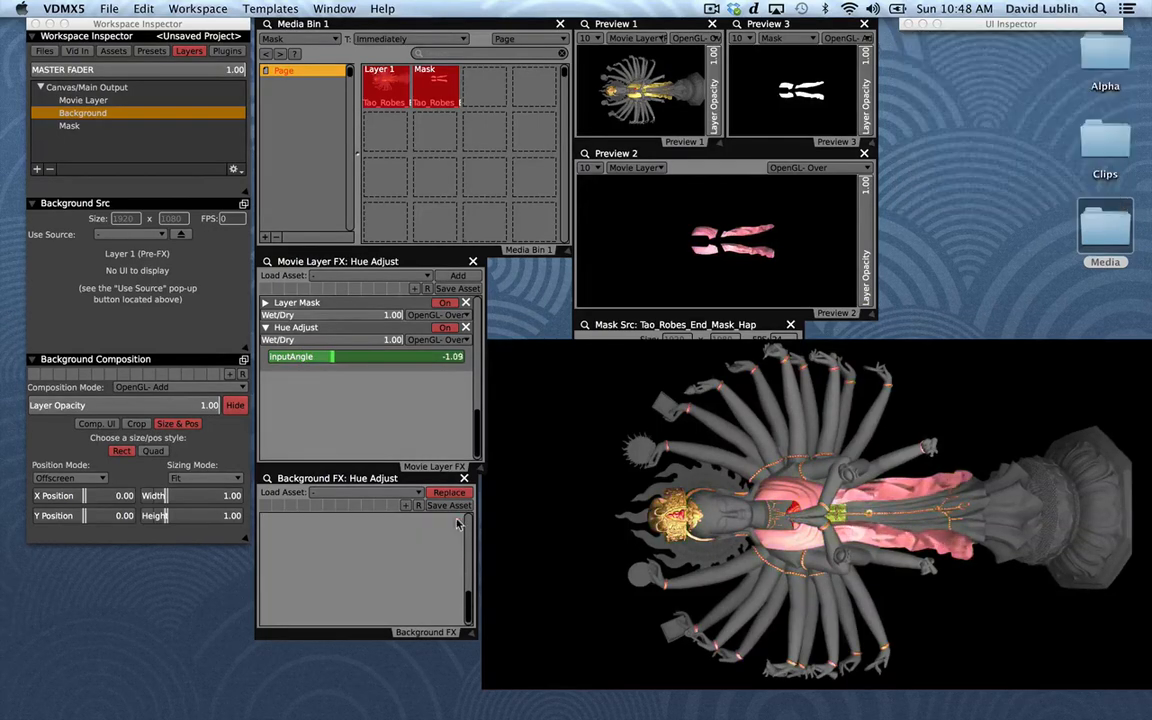
# Try a Gaussian Blur effect on the Background layer with inputRadius at about 11.66, and remove the effect
pyautogui.click(400, 497)
pyautogui.moveTo(427, 473)
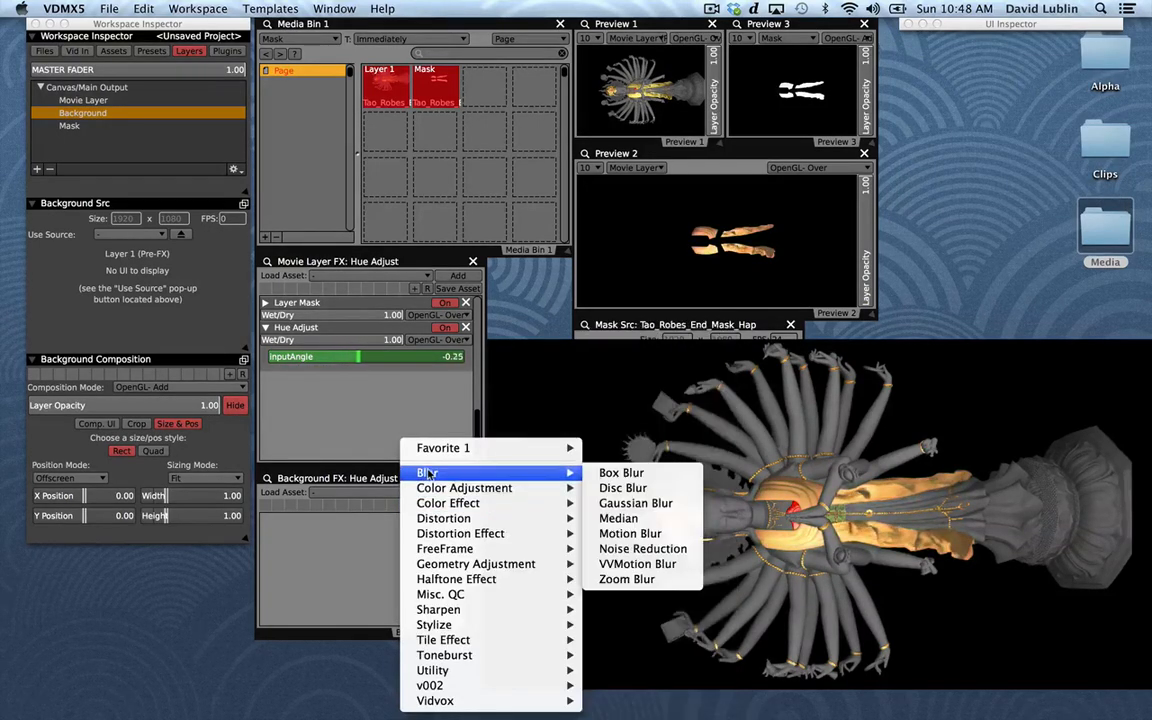
pyautogui.click(635, 503)
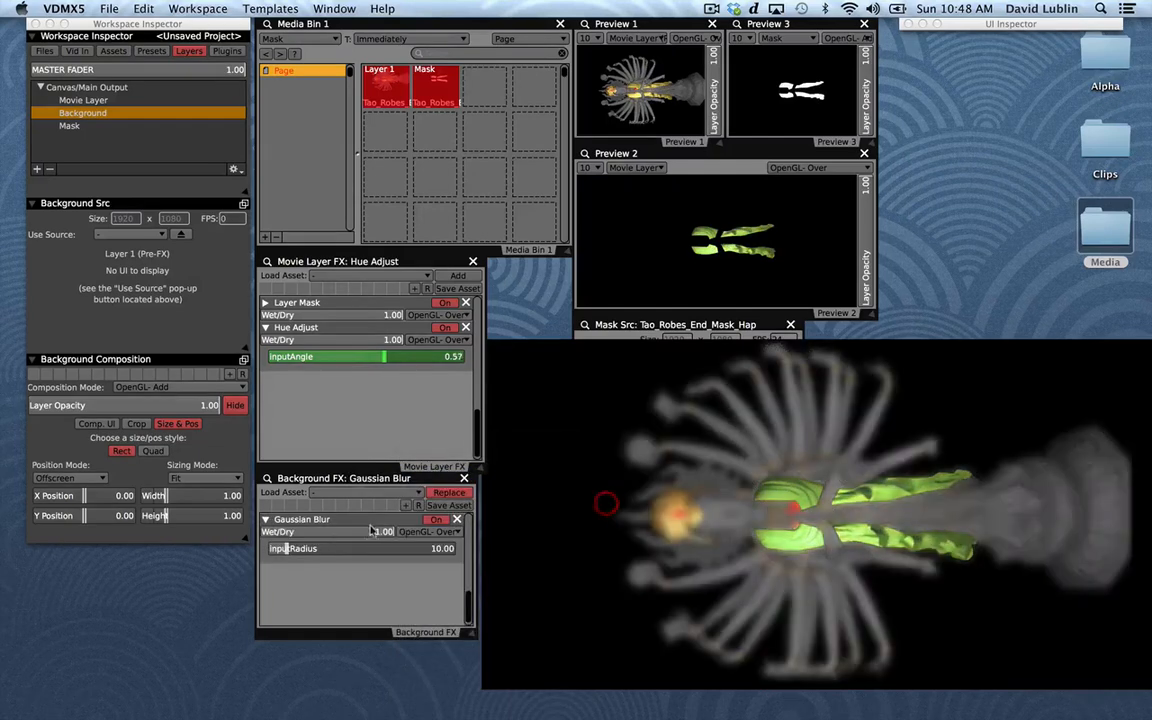
pyautogui.click(320, 549)
pyautogui.moveTo(320, 549); pyautogui.dragTo(289, 545)
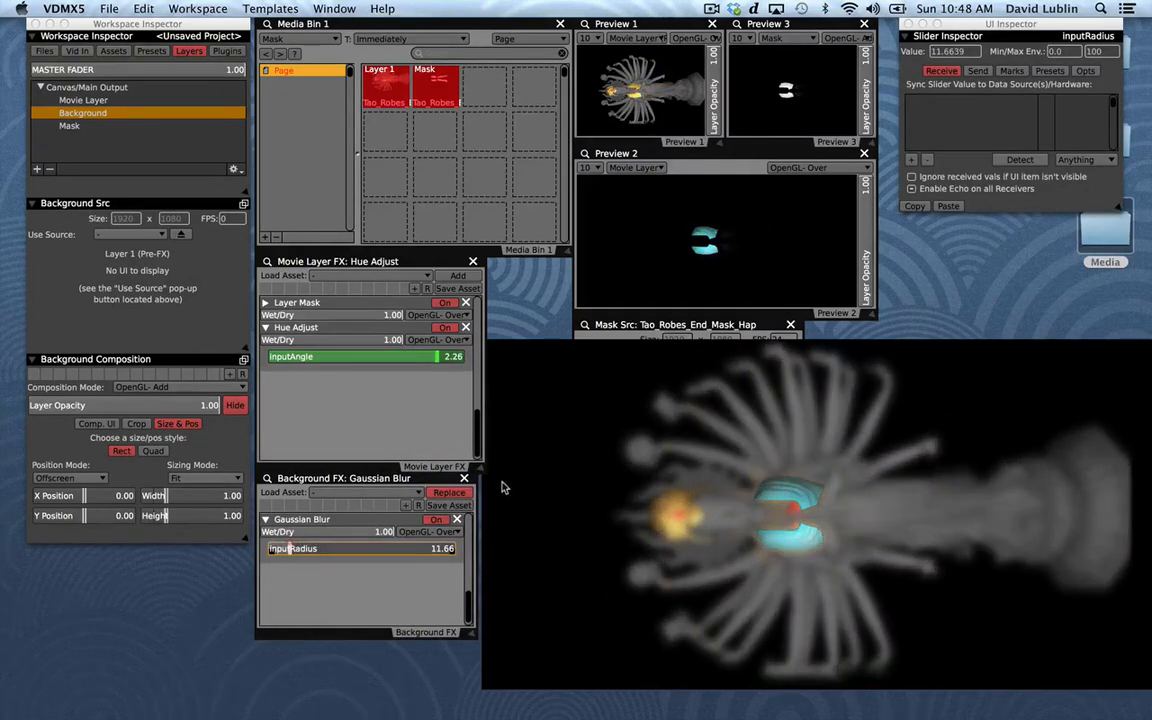
pyautogui.click(457, 521)
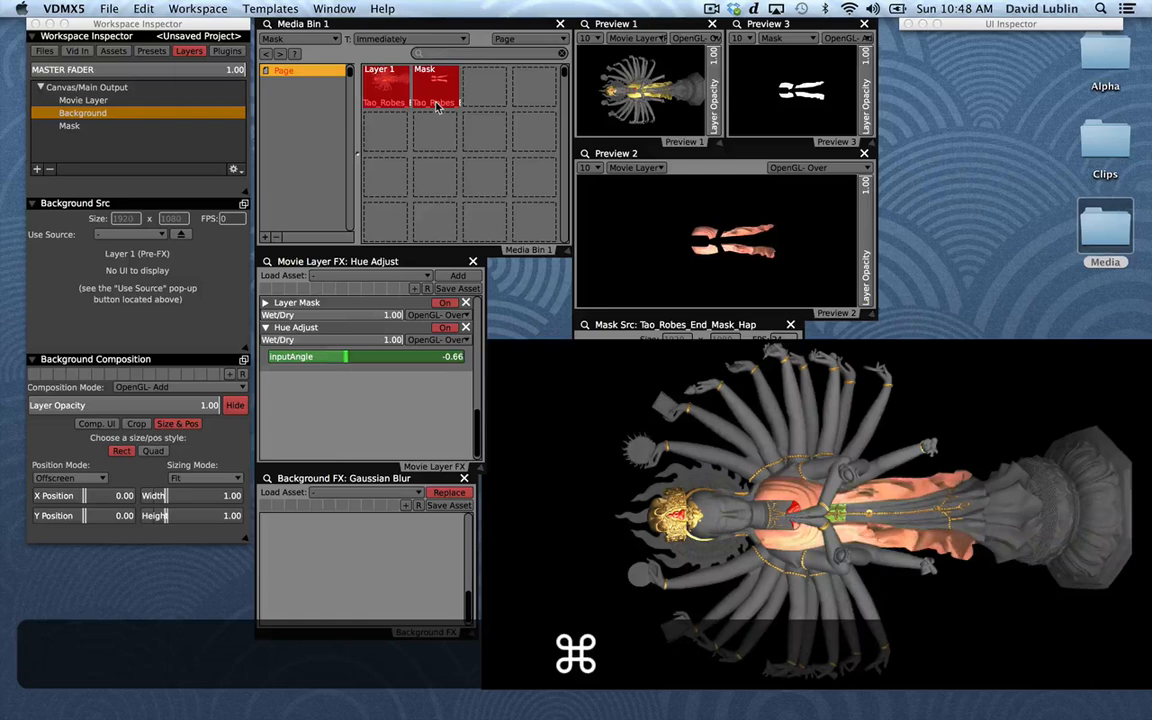
# Import Radial Gradient.qtz from the QC Sources into the media bin's third slot and trigger it on the Mask layer
pyautogui.press('super+3')
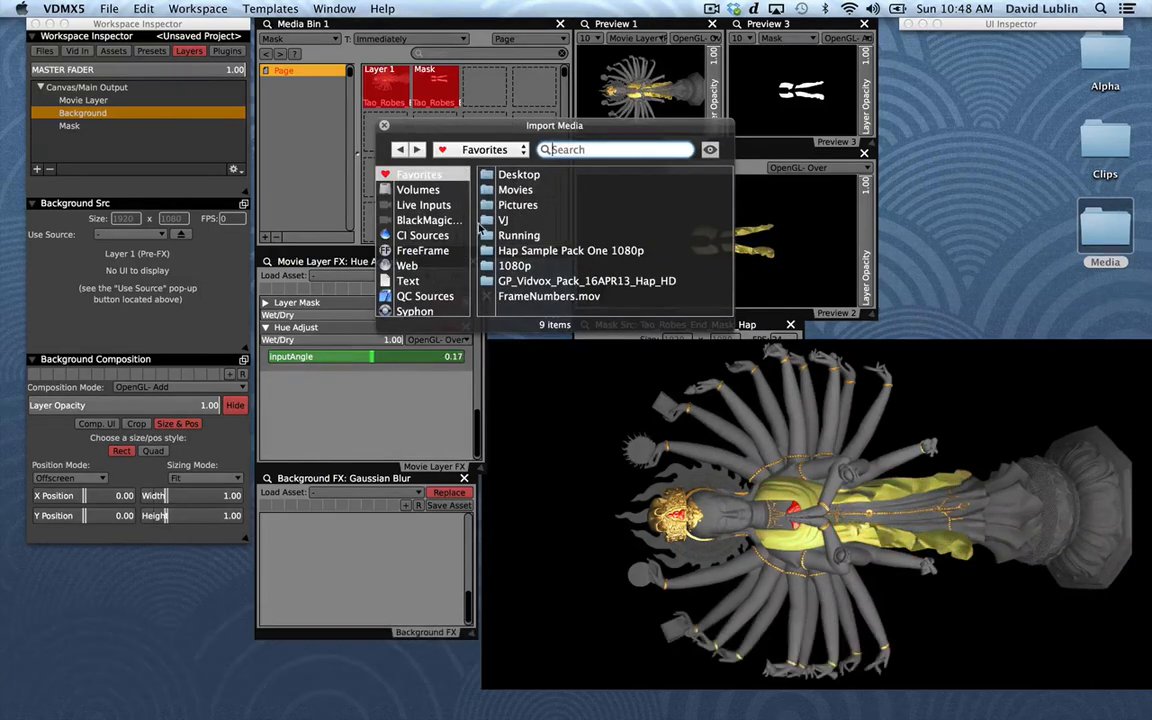
pyautogui.click(428, 296)
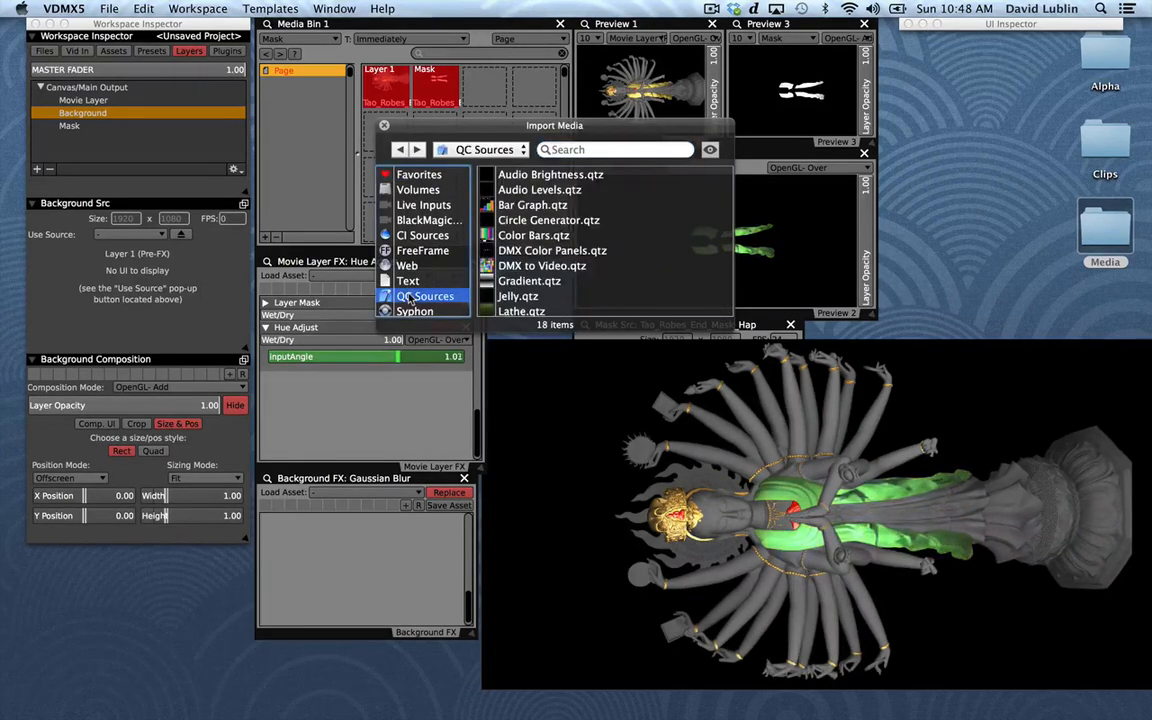
pyautogui.moveTo(560, 126); pyautogui.dragTo(788, 91)
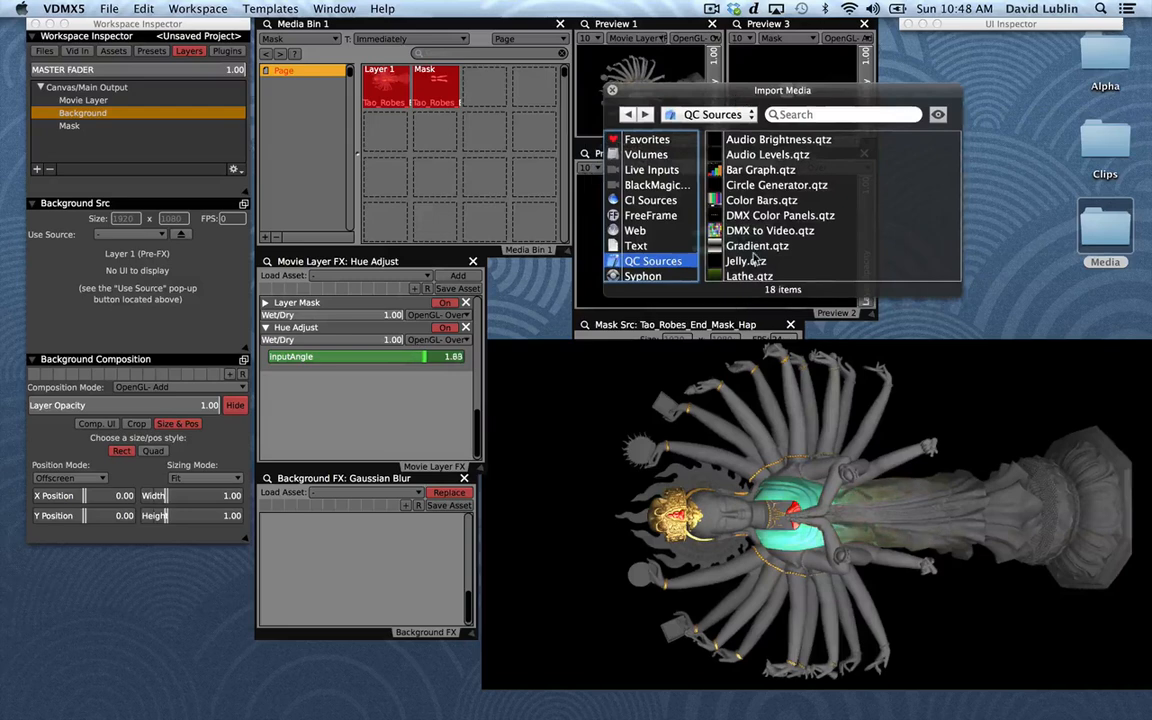
pyautogui.scroll(-3, 754, 257)
pyautogui.scroll(-5, 754, 258)
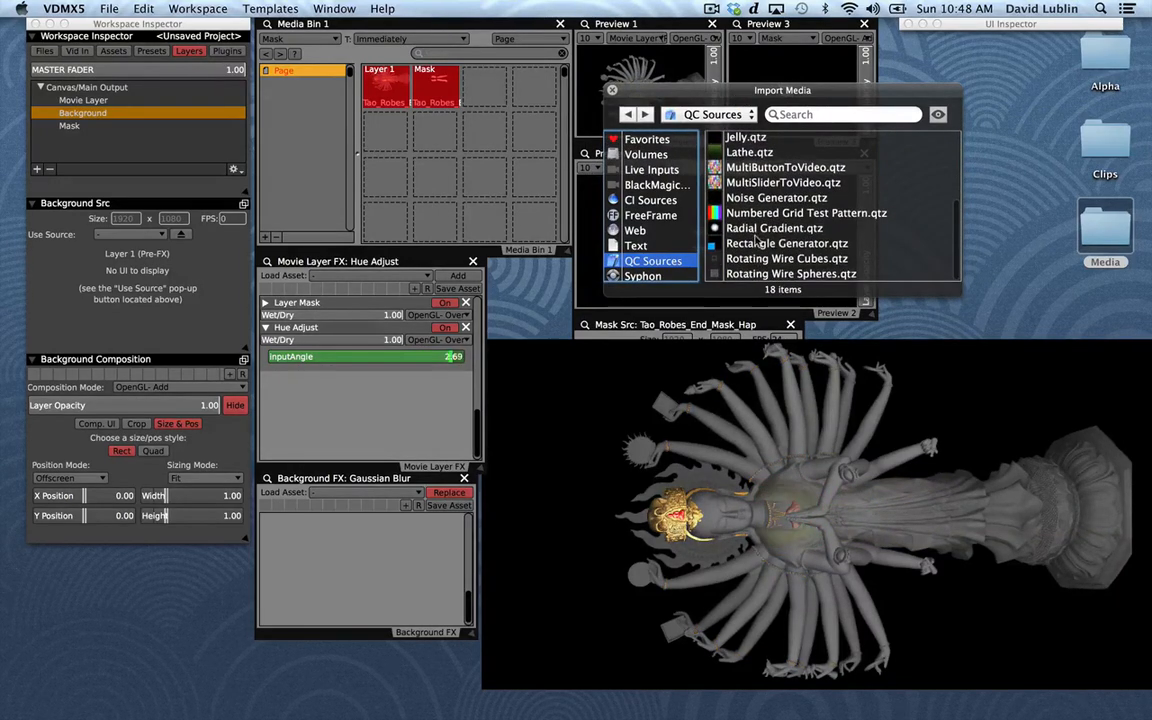
pyautogui.moveTo(760, 236); pyautogui.dragTo(466, 140)
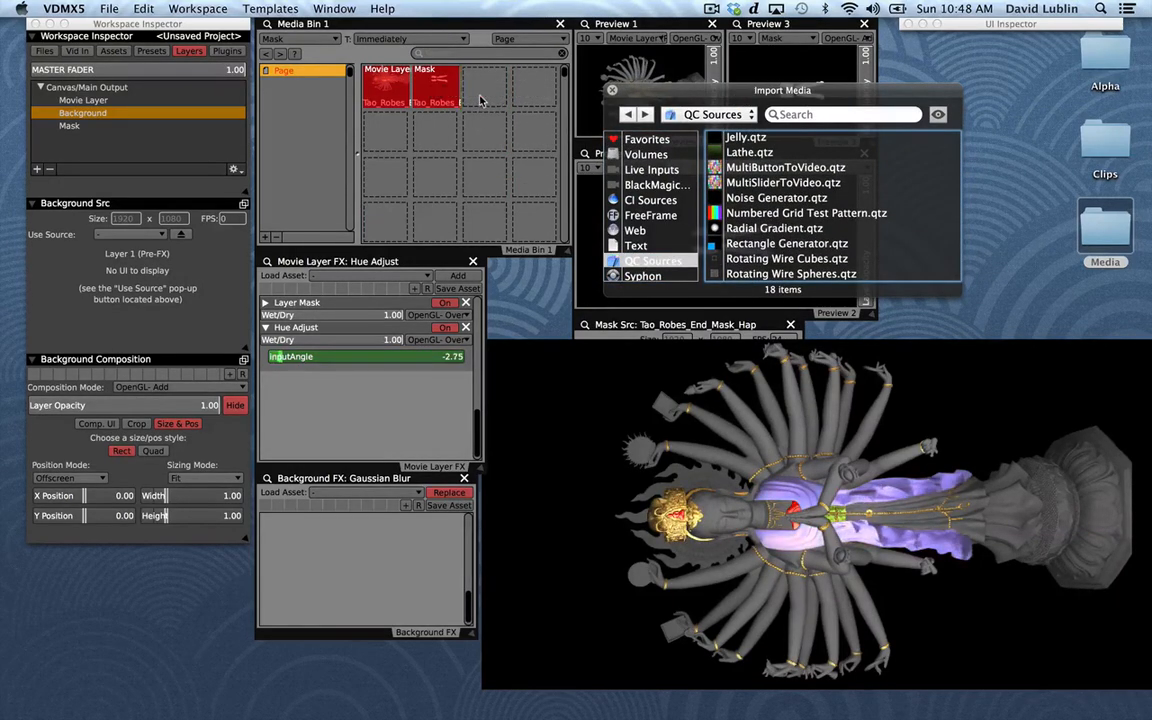
pyautogui.click(485, 88)
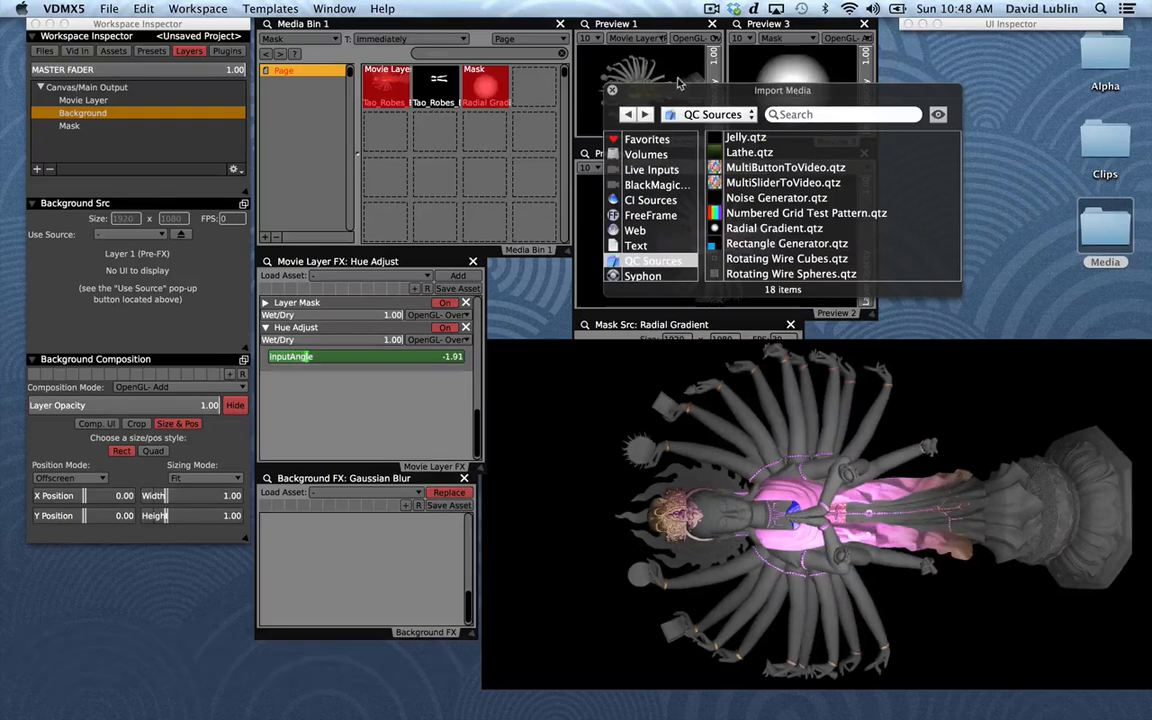
pyautogui.press('super+3')
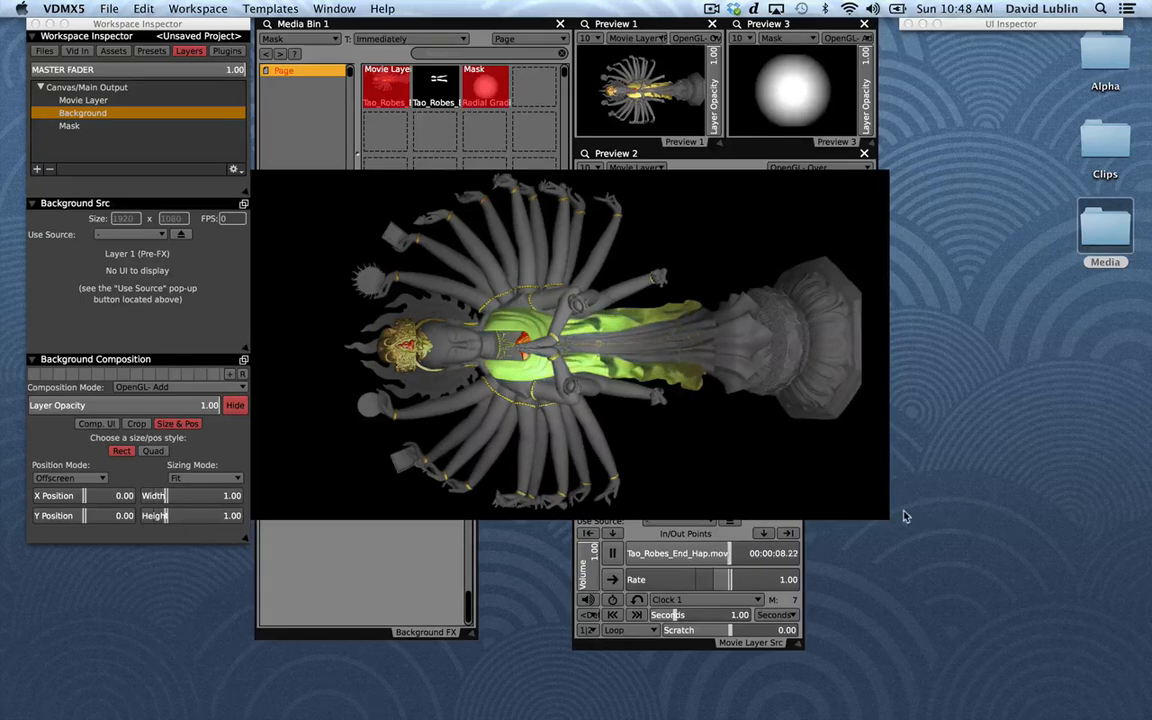
# Shrink the output window and move it off the Mask source controls, and set the gradient's Radius 1 to 0.09 and Radius 2 to 0.11
pyautogui.moveTo(886, 516); pyautogui.dragTo(737, 422)
pyautogui.moveTo(635, 322); pyautogui.dragTo(712, 243)
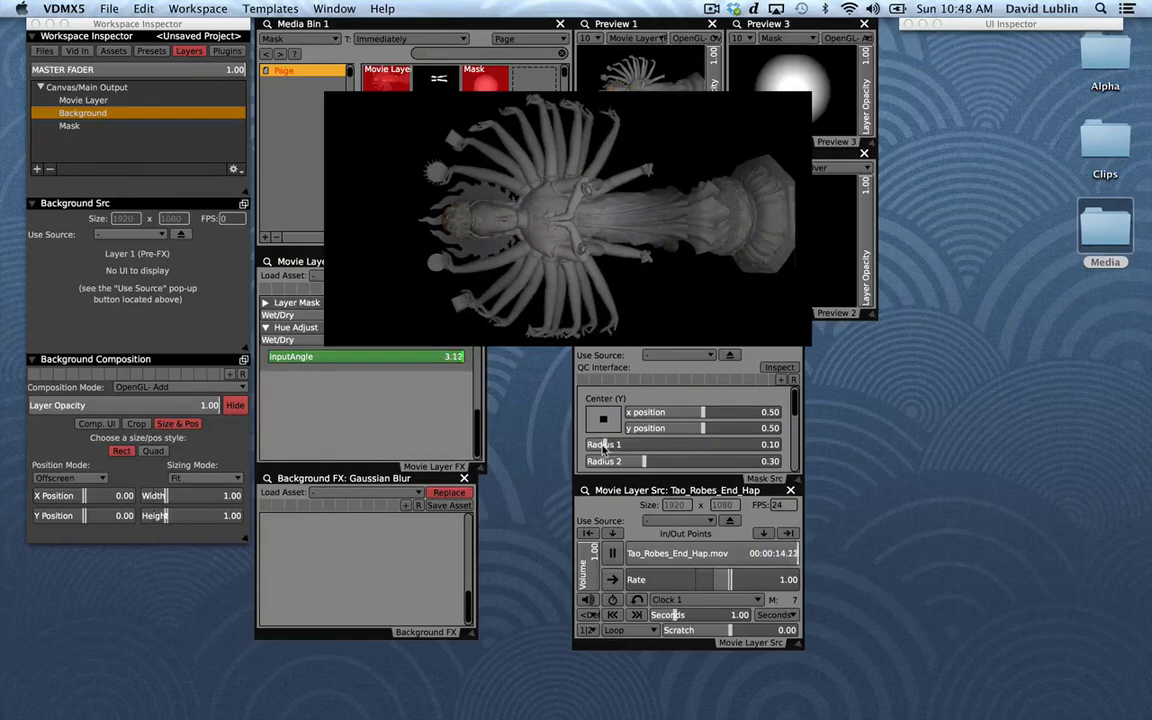
pyautogui.moveTo(603, 449)
pyautogui.mouseDown()
pyautogui.moveTo(586, 449)
pyautogui.moveTo(606, 467)
pyautogui.mouseUp()
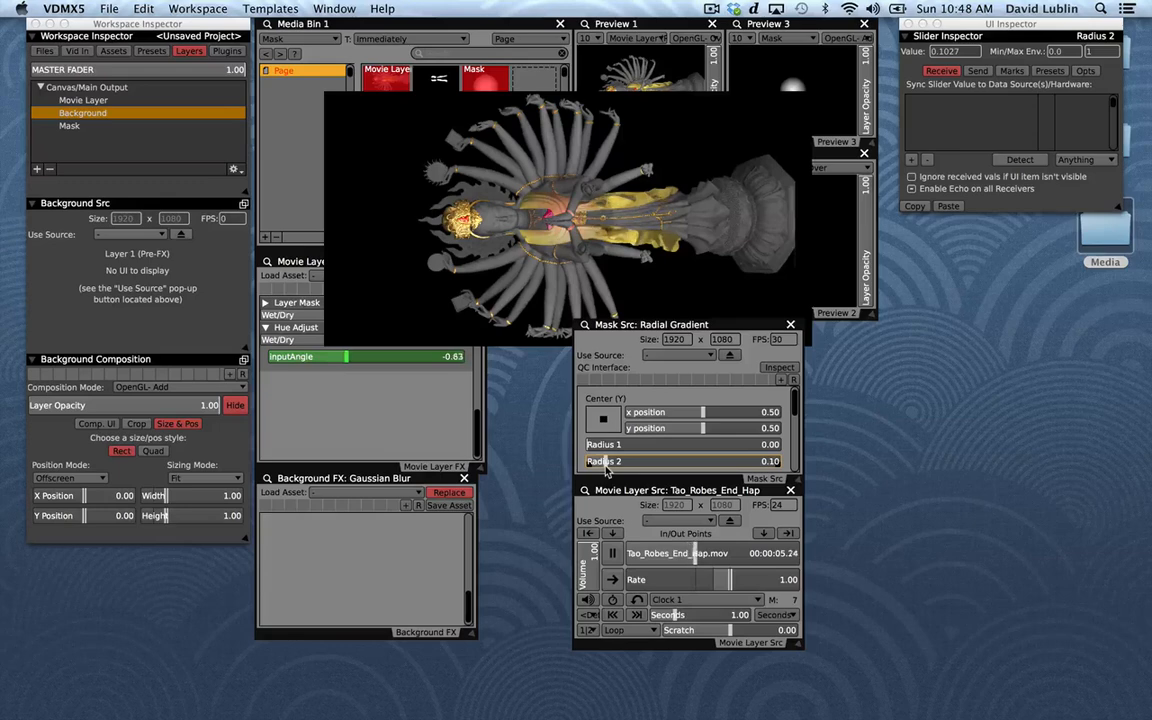
pyautogui.click(603, 446)
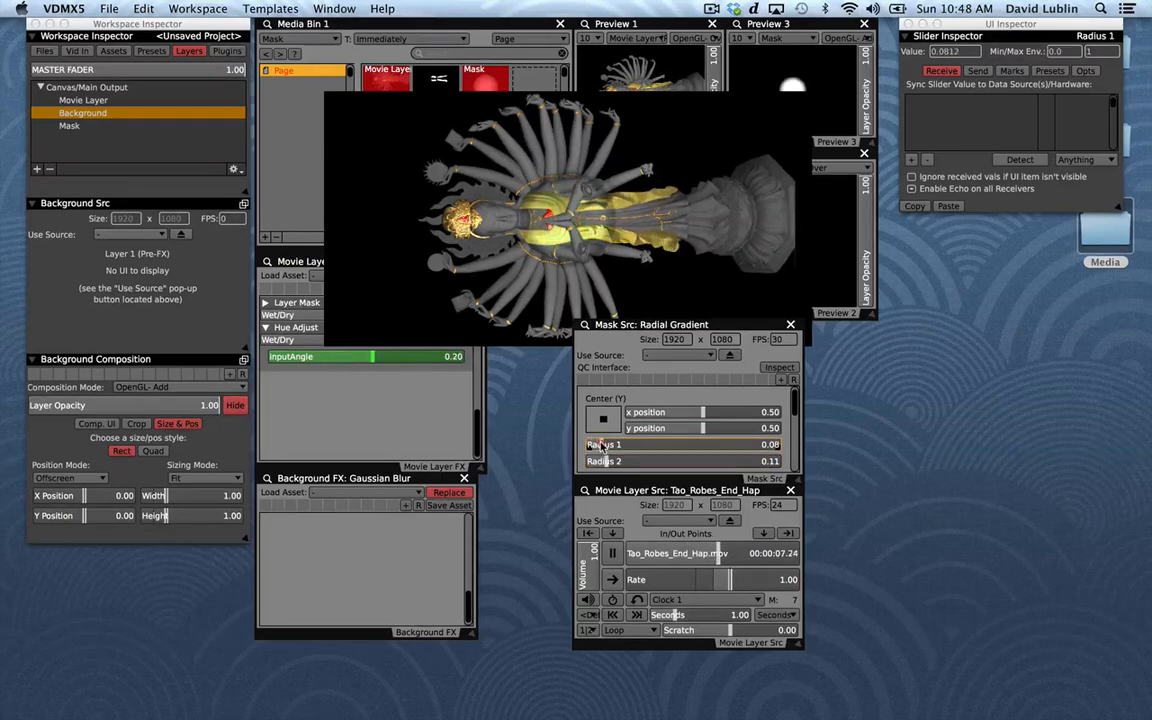
pyautogui.moveTo(602, 444); pyautogui.dragTo(603, 444)
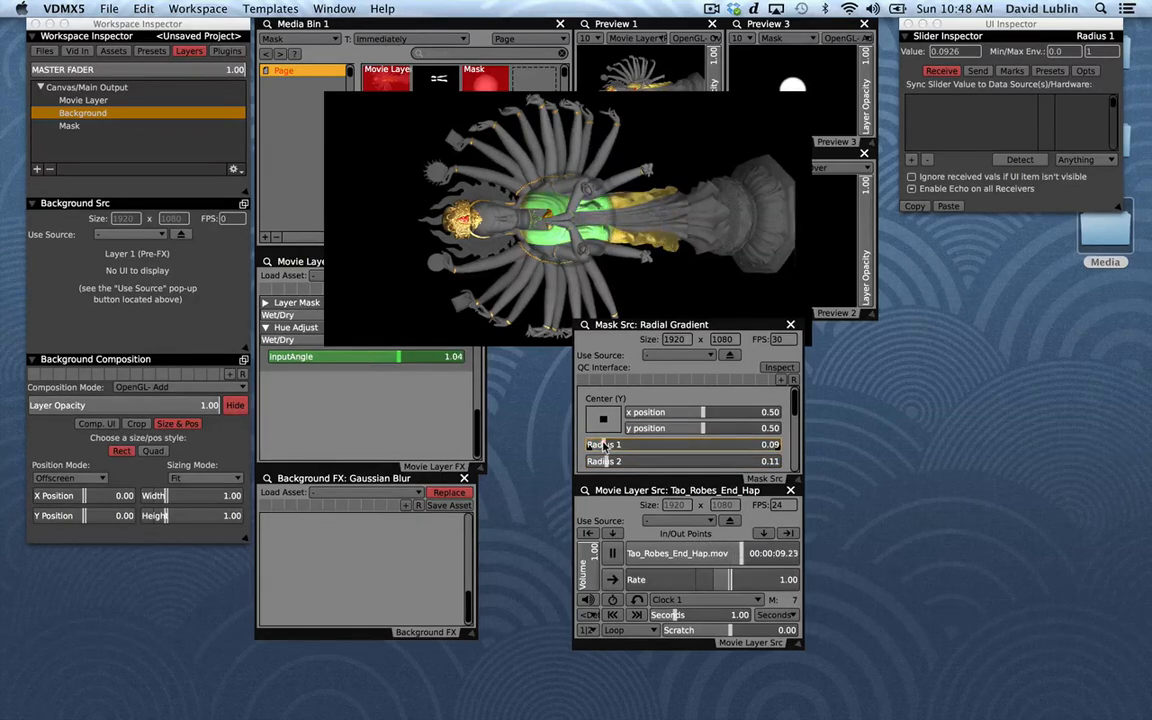
# Trigger the Tao_Robes mask movie on the Mask layer again from the media bin, and reposition the output window around it
pyautogui.moveTo(565, 252); pyautogui.dragTo(757, 410)
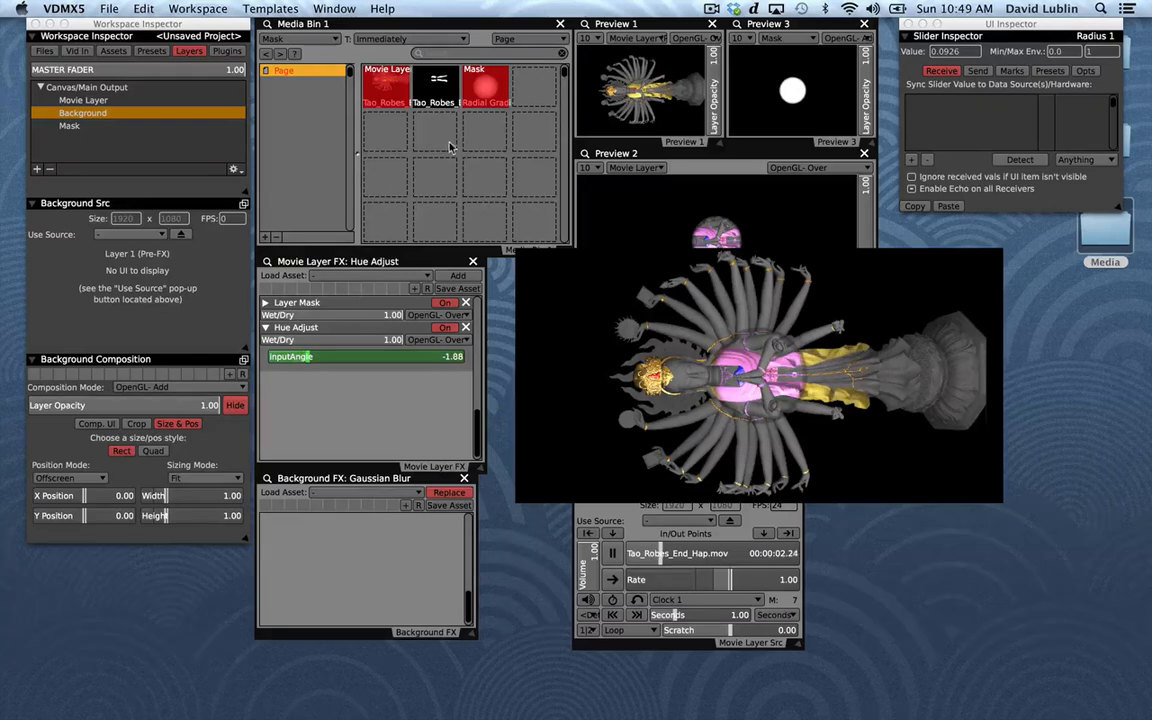
pyautogui.click(438, 90)
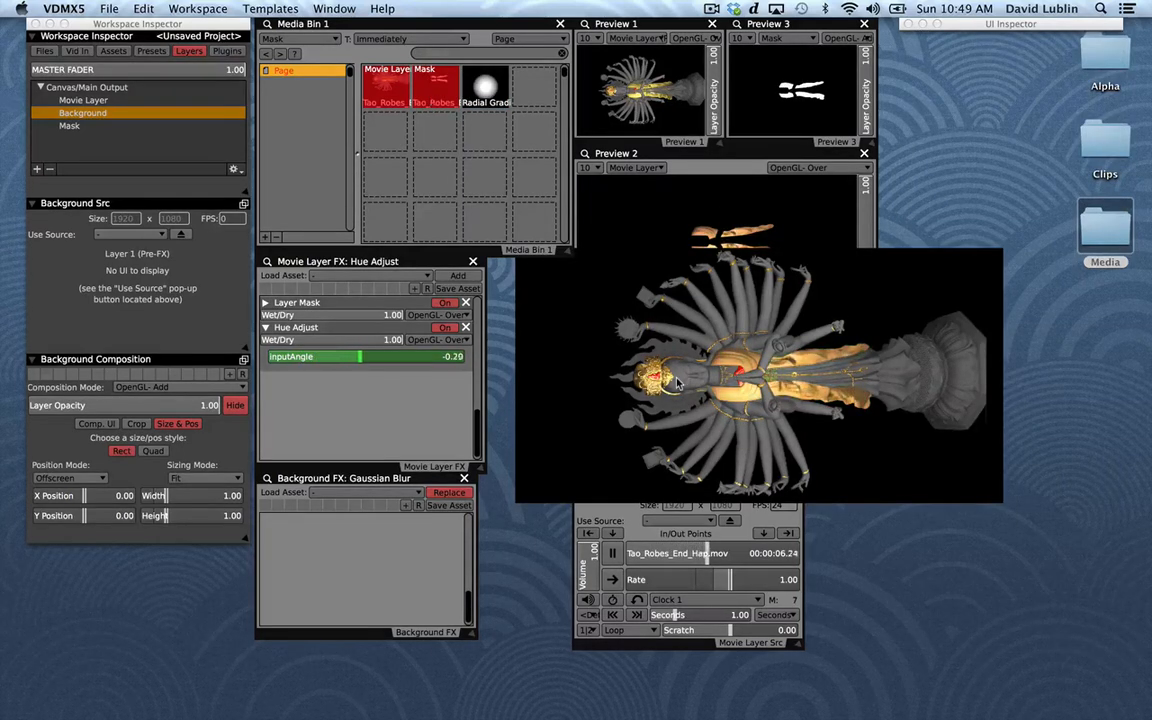
pyautogui.moveTo(679, 383); pyautogui.dragTo(572, 338)
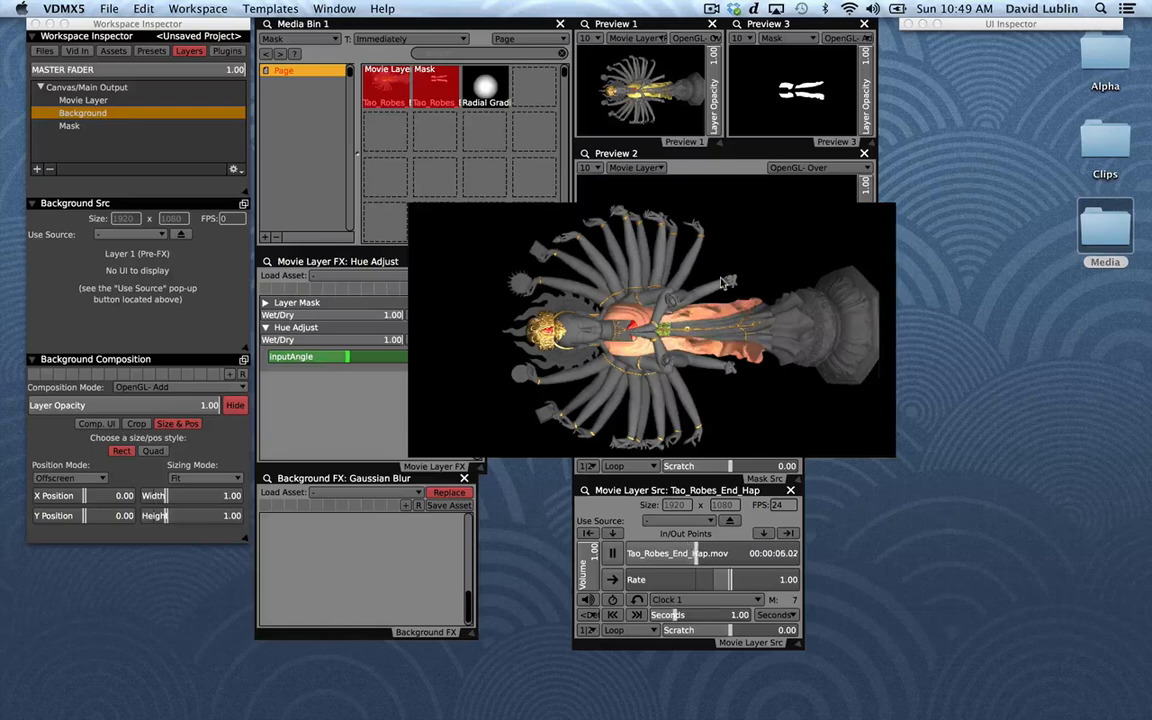
pyautogui.moveTo(721, 283); pyautogui.dragTo(617, 309)
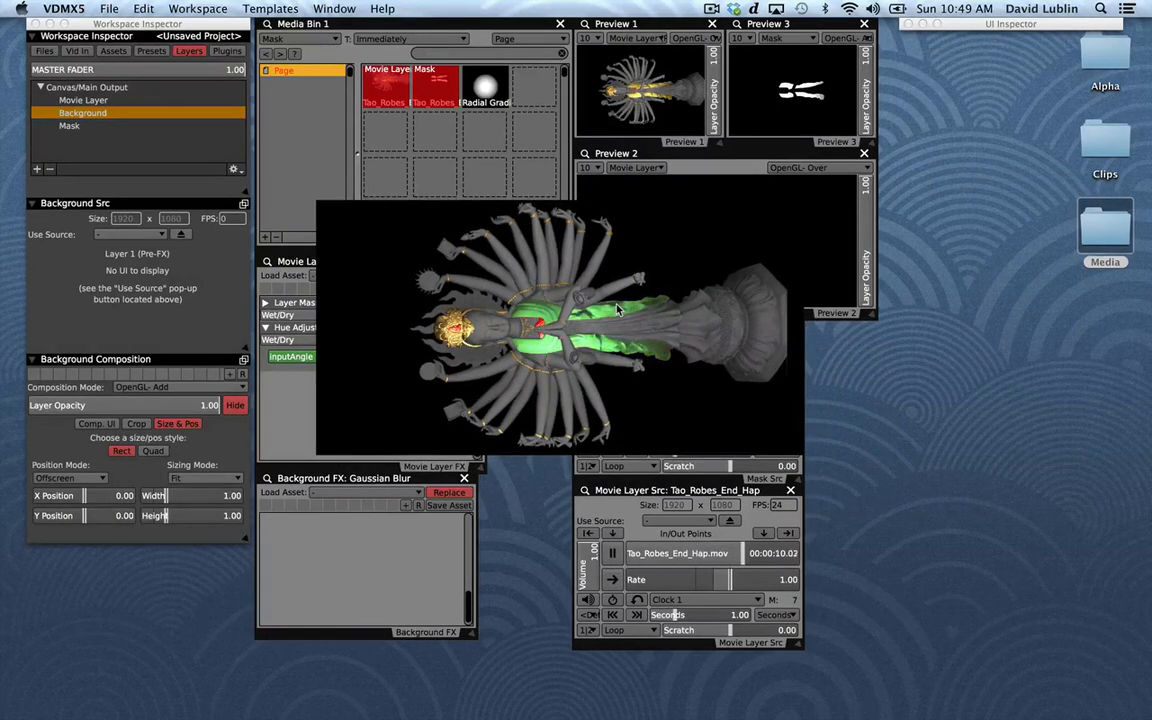